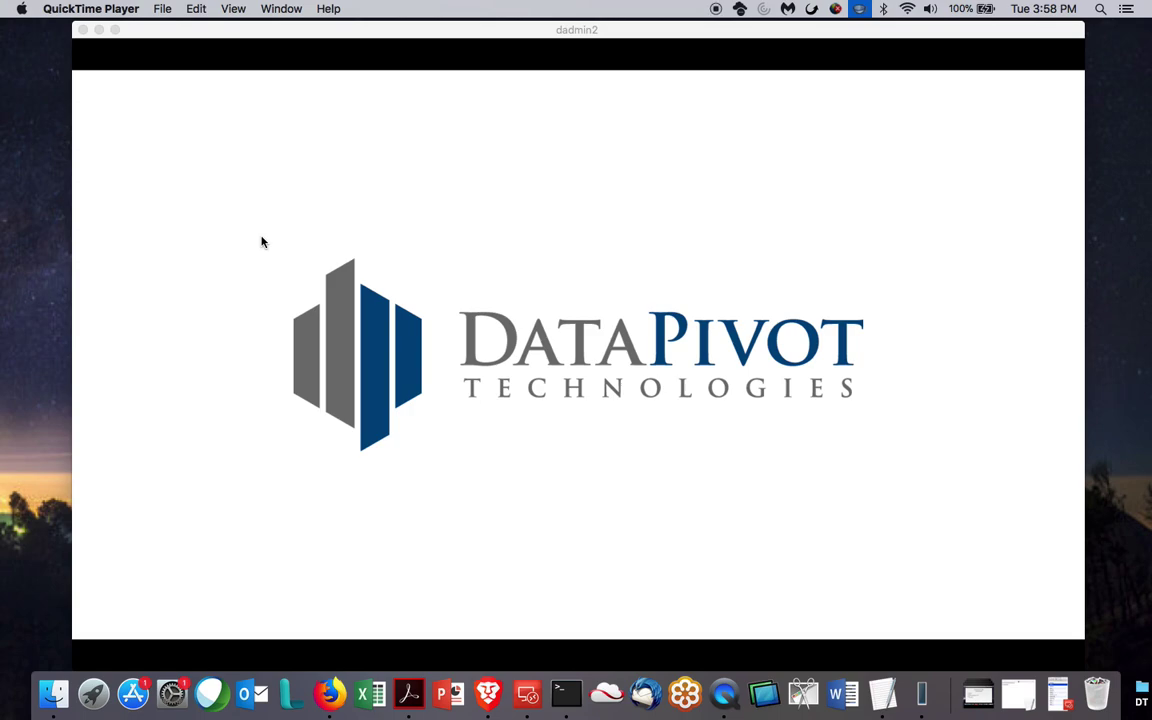
Step: Advance the slide show past the 'Commvault 101 File Restore' slide to the end-of-show screen
left_click(262, 242)
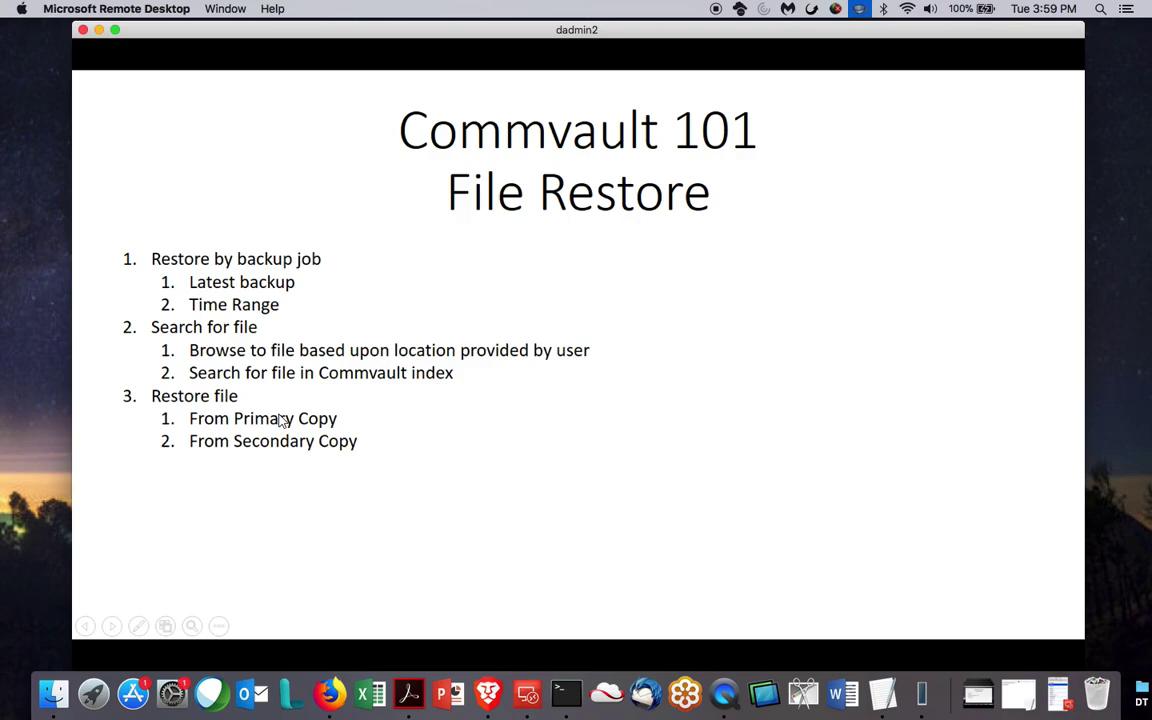
Step: Exit the slide show and minimize PowerPoint to reveal the Commvault Job Controller
left_click(281, 420)
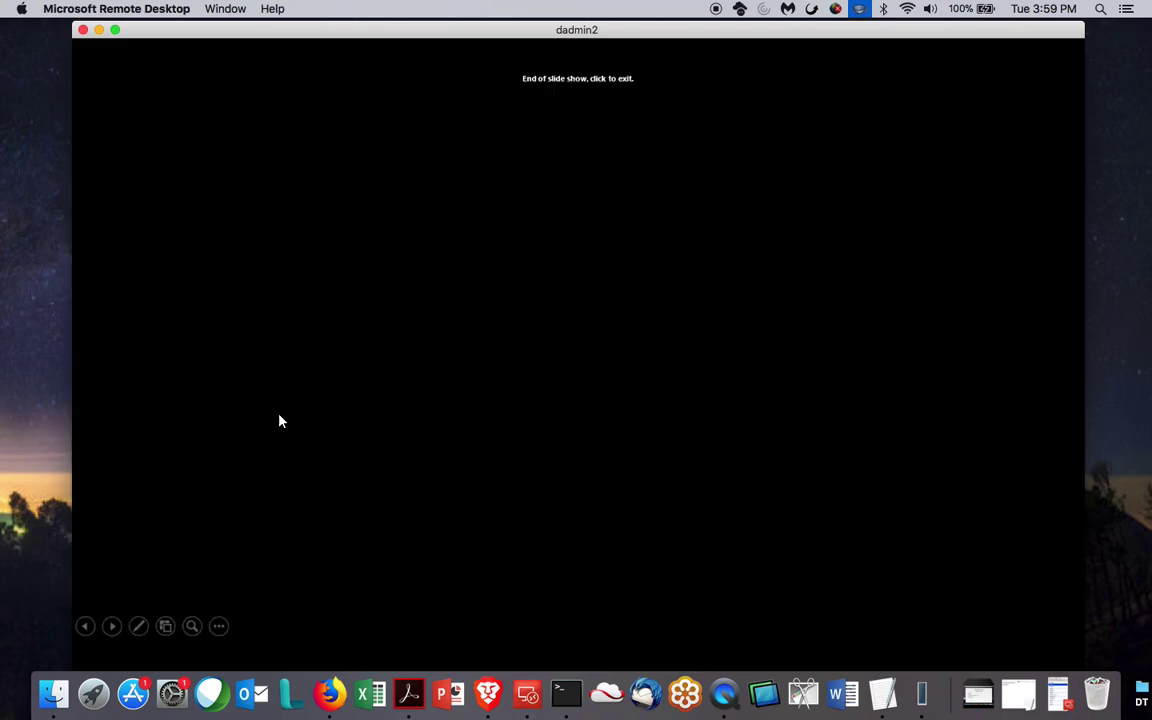
left_click(143, 152)
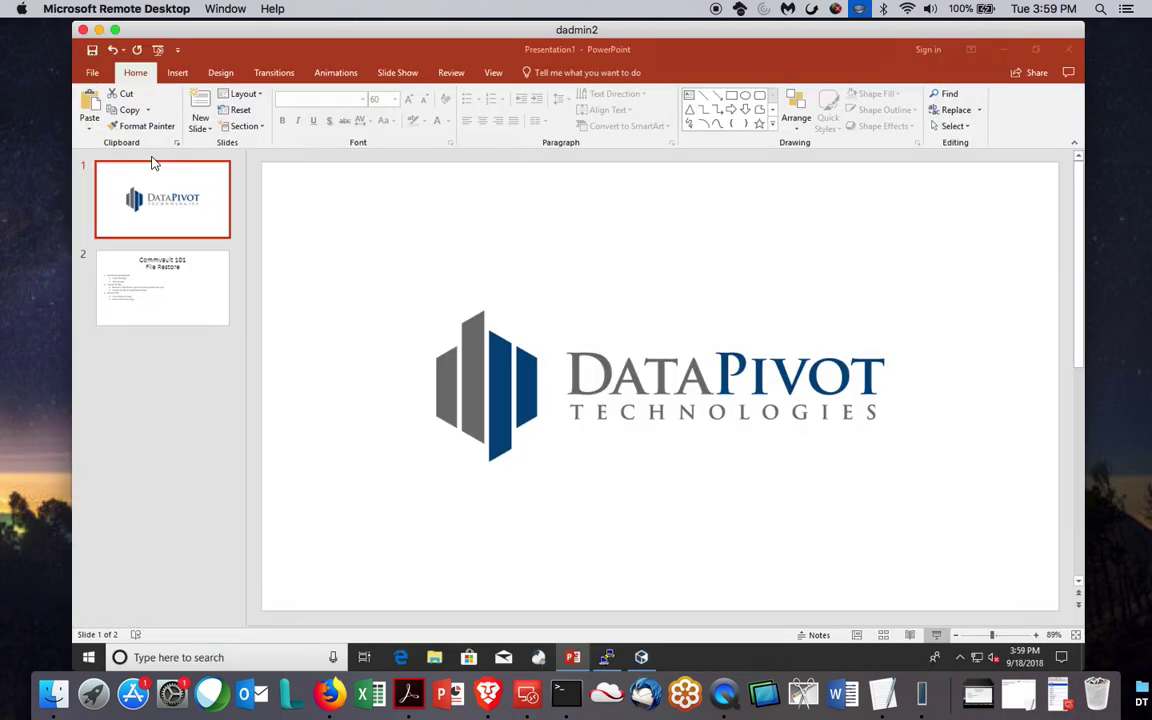
left_click(1004, 52)
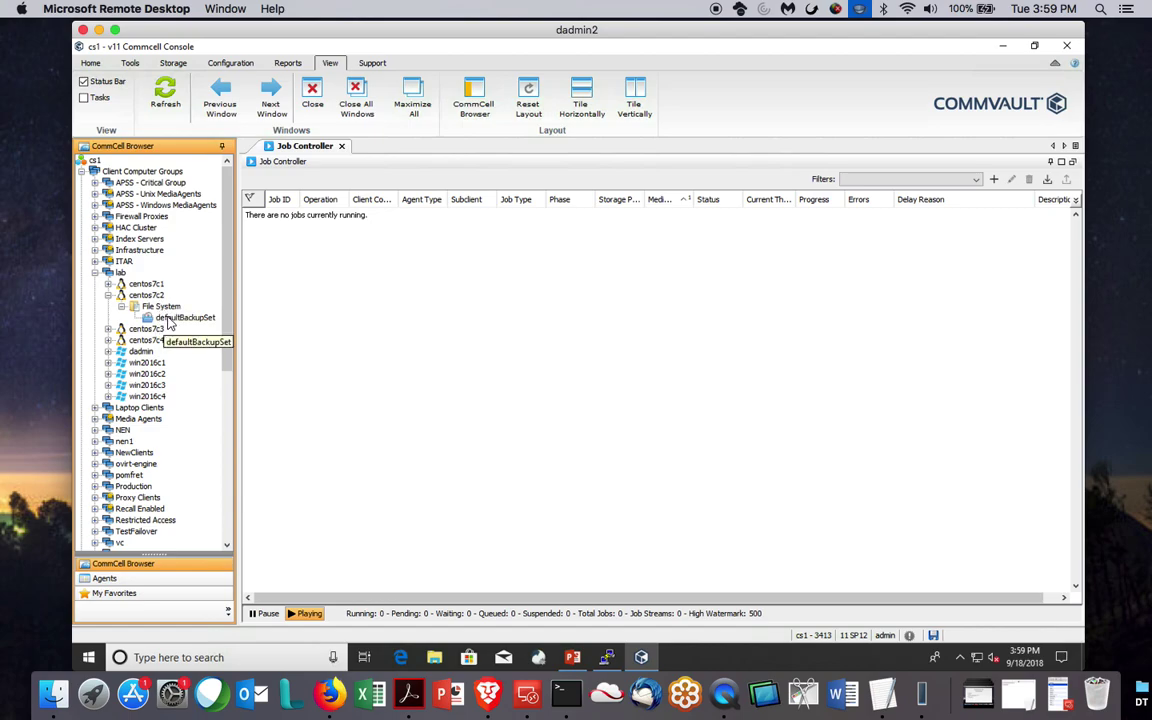
Step: Open centos7c2's defaultBackupSet and bring up the action menu for its default subclient
left_click(172, 318)
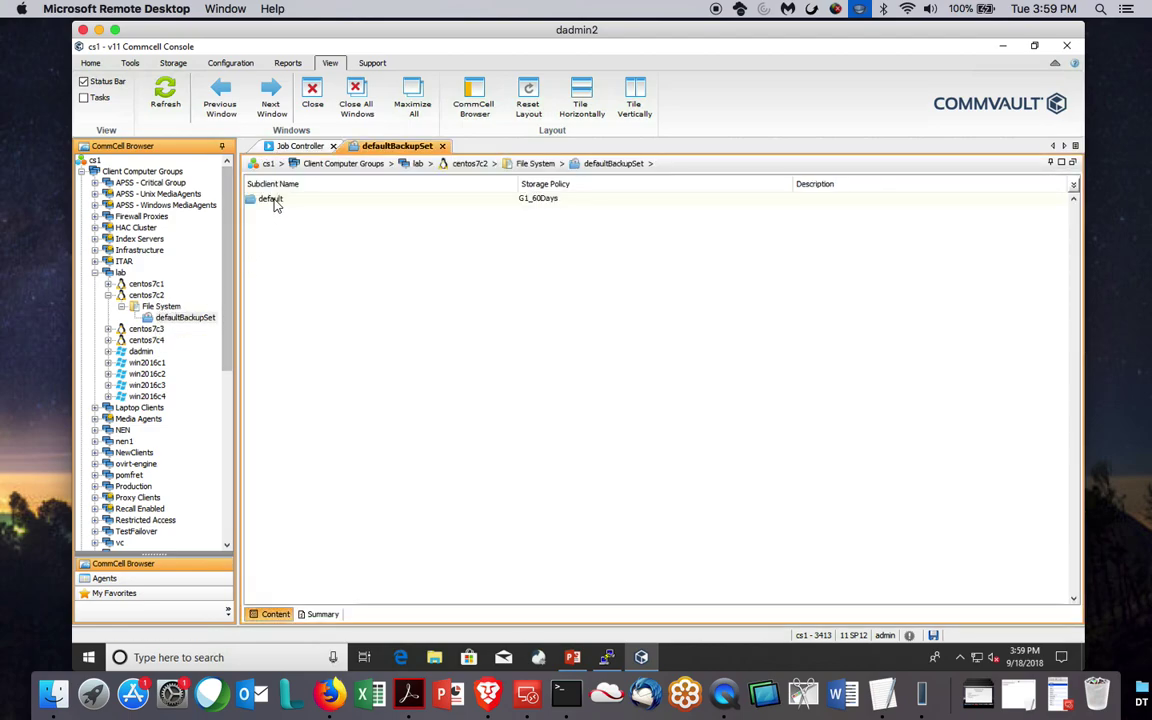
left_click(272, 200)
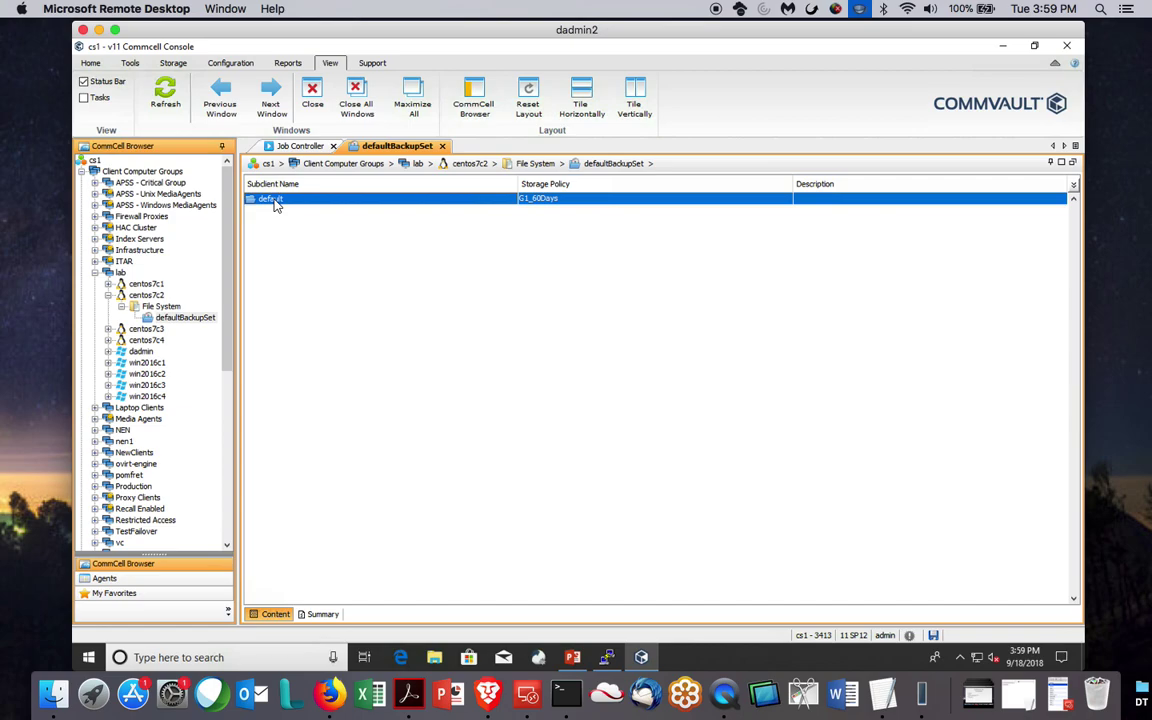
right_click(276, 205)
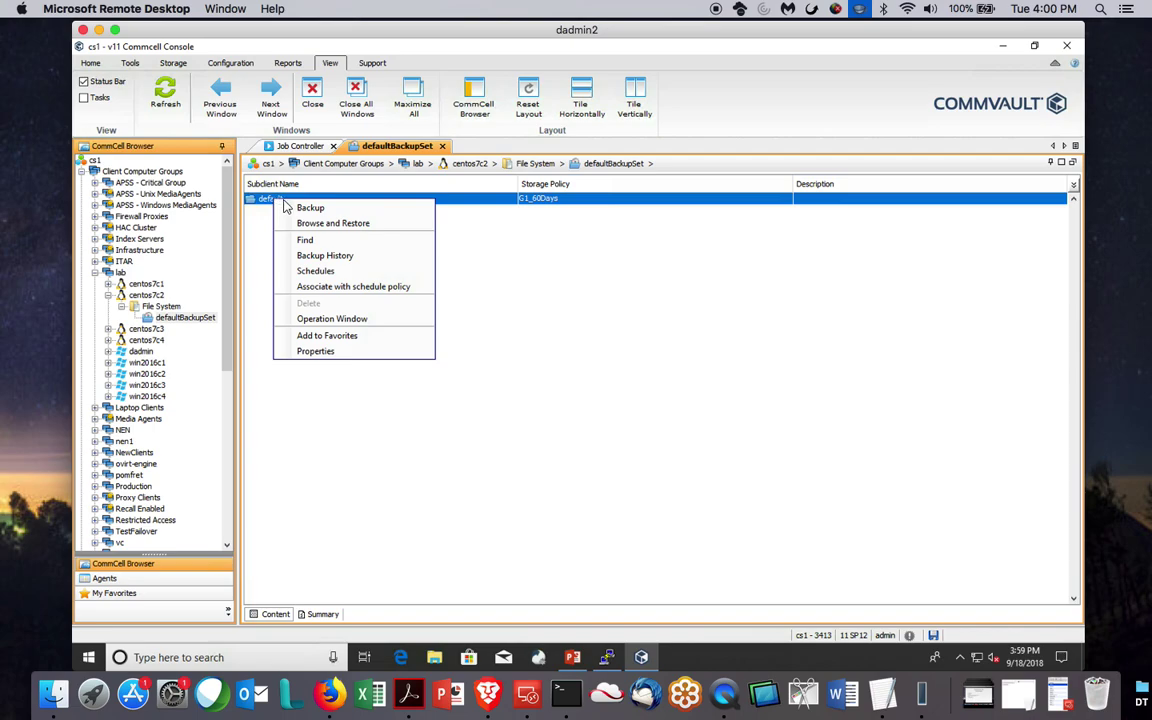
Step: List the default subclient's backup history and select the September 7 jobs, 2705669 down to 2705283
left_click(322, 256)
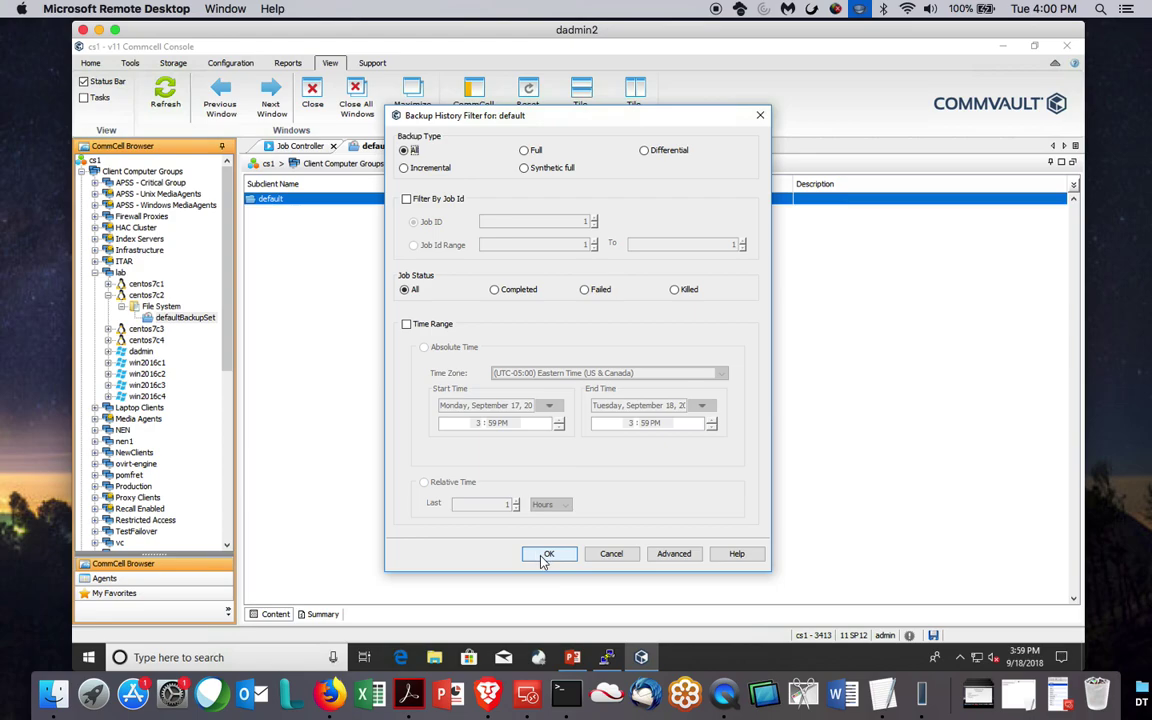
left_click(543, 559)
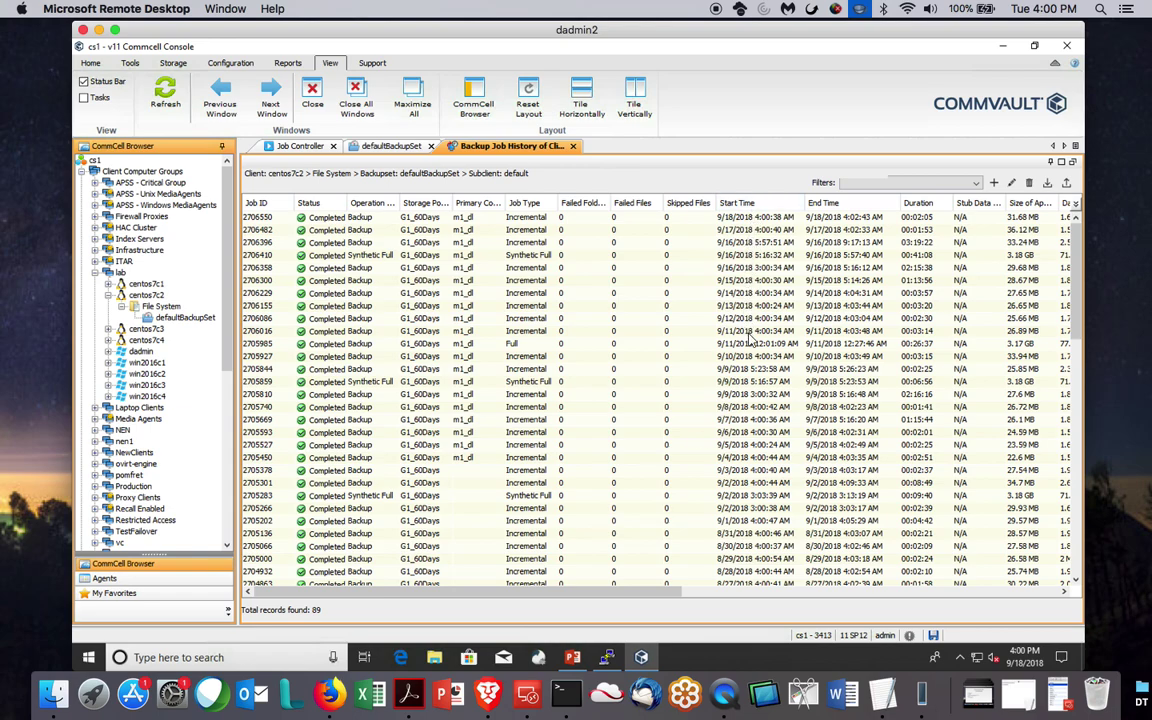
left_click(736, 422)
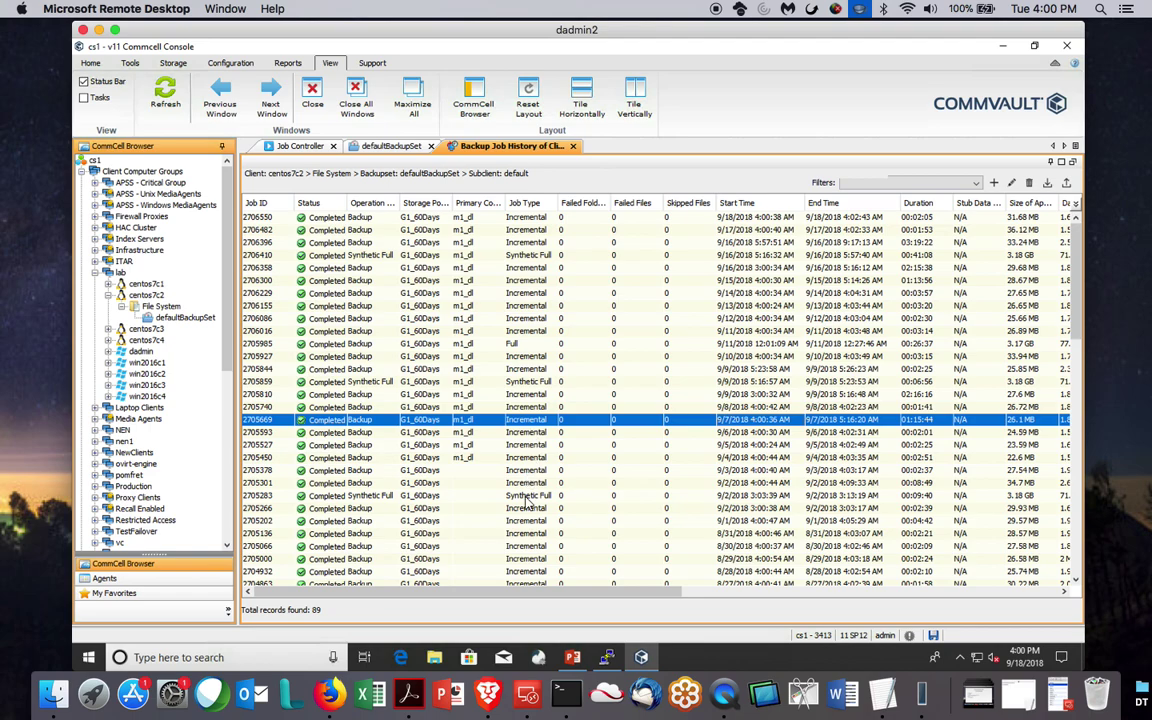
left_click(525, 497, "shift")
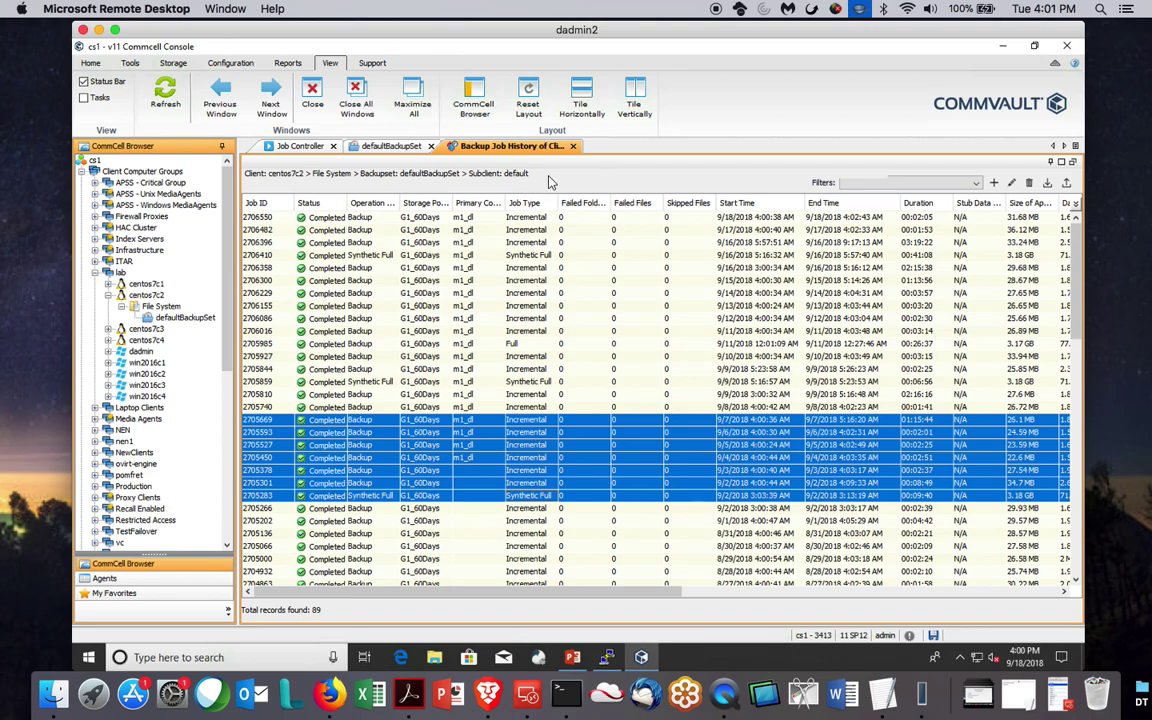
Step: Close the job history and start a Browse and Restore of the default subclient by time range
left_click(573, 146)
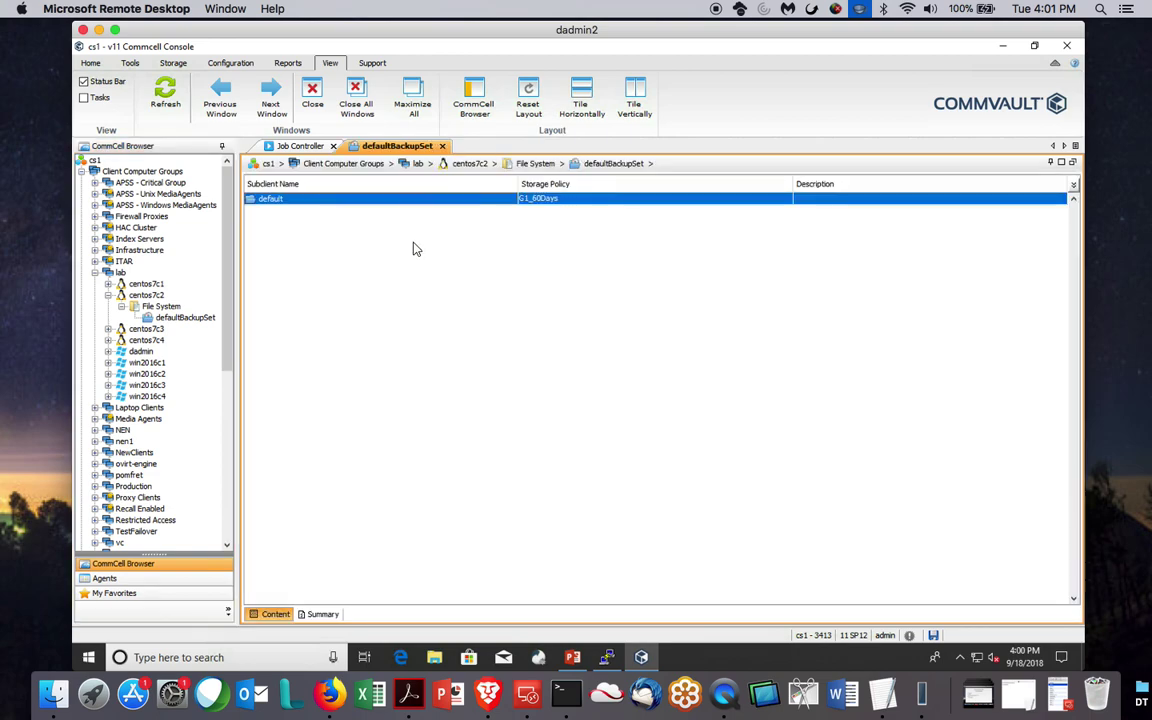
right_click(377, 203)
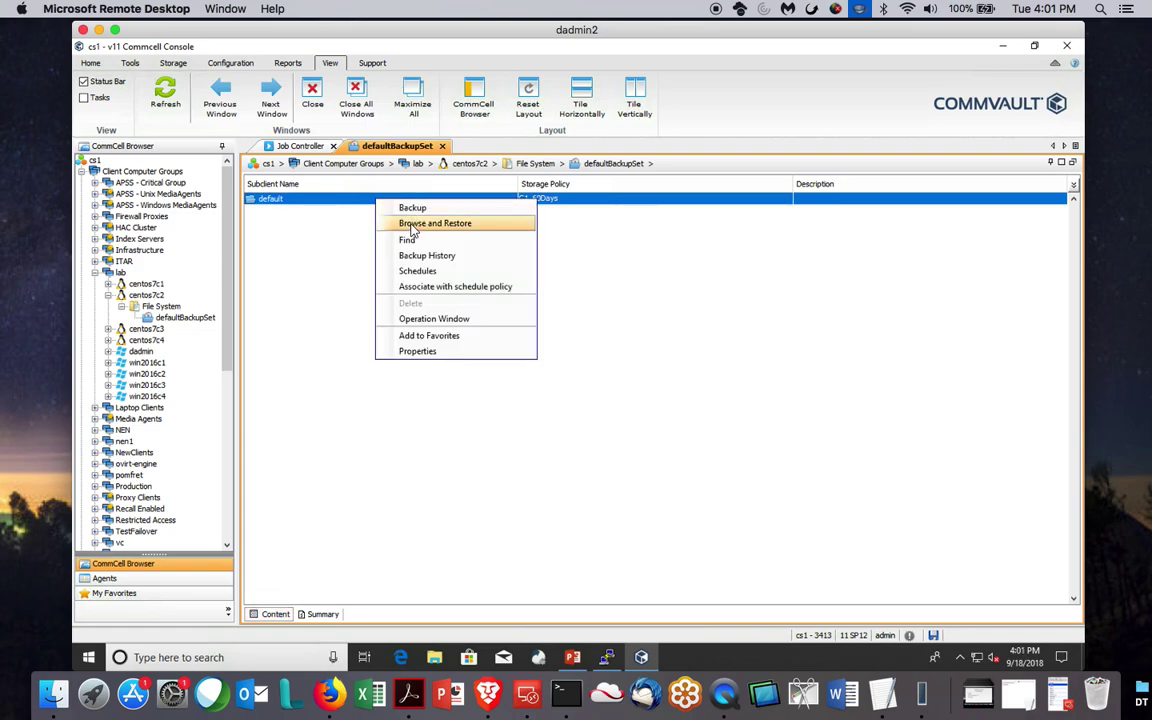
left_click(411, 226)
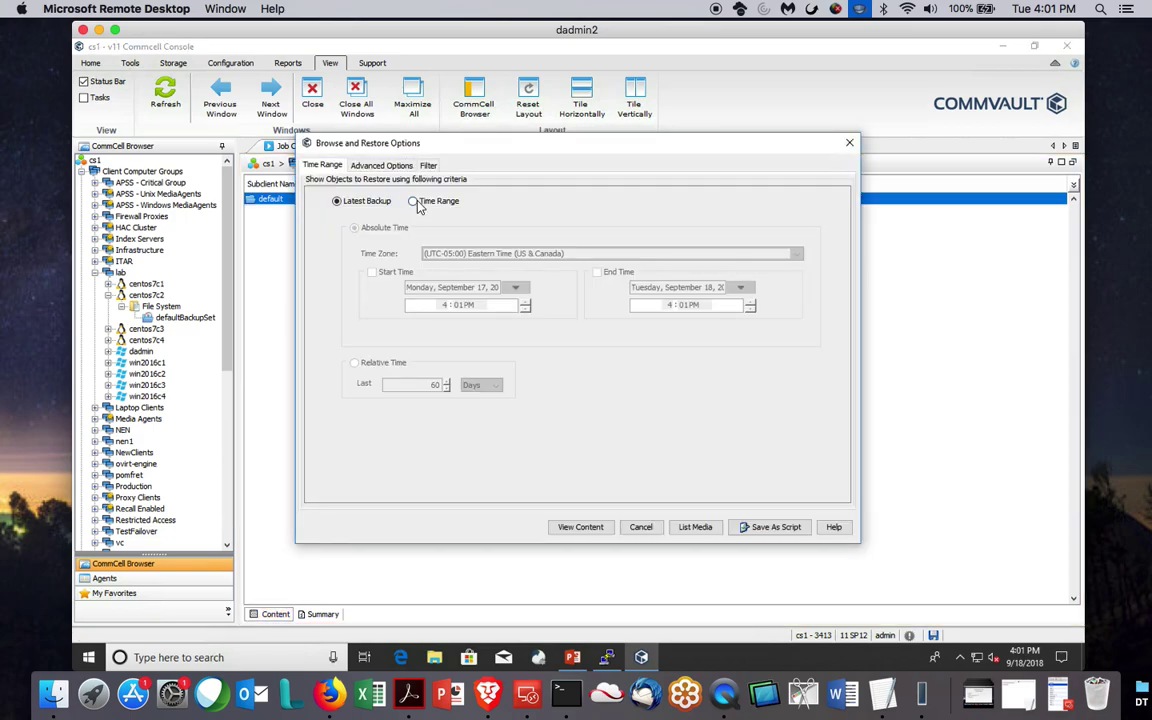
left_click(425, 201)
Step: Set the browse end time to Friday, September 7, 2018 6:00 AM and view the content
left_click(595, 272)
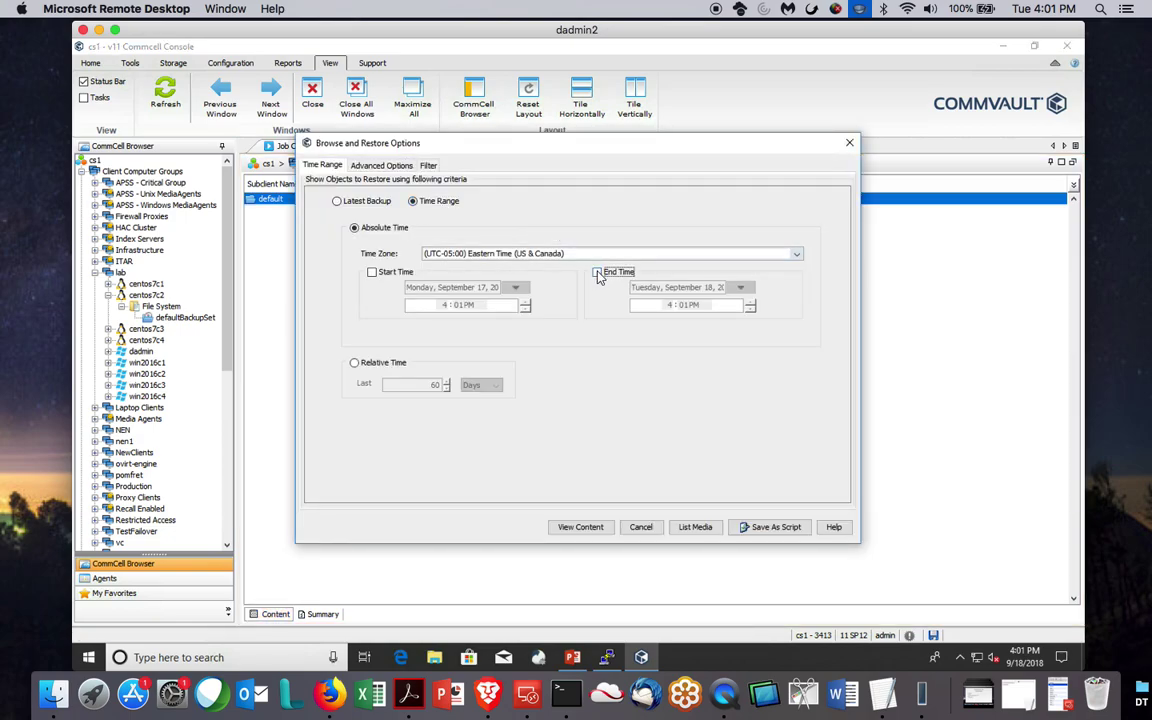
left_click(740, 288)
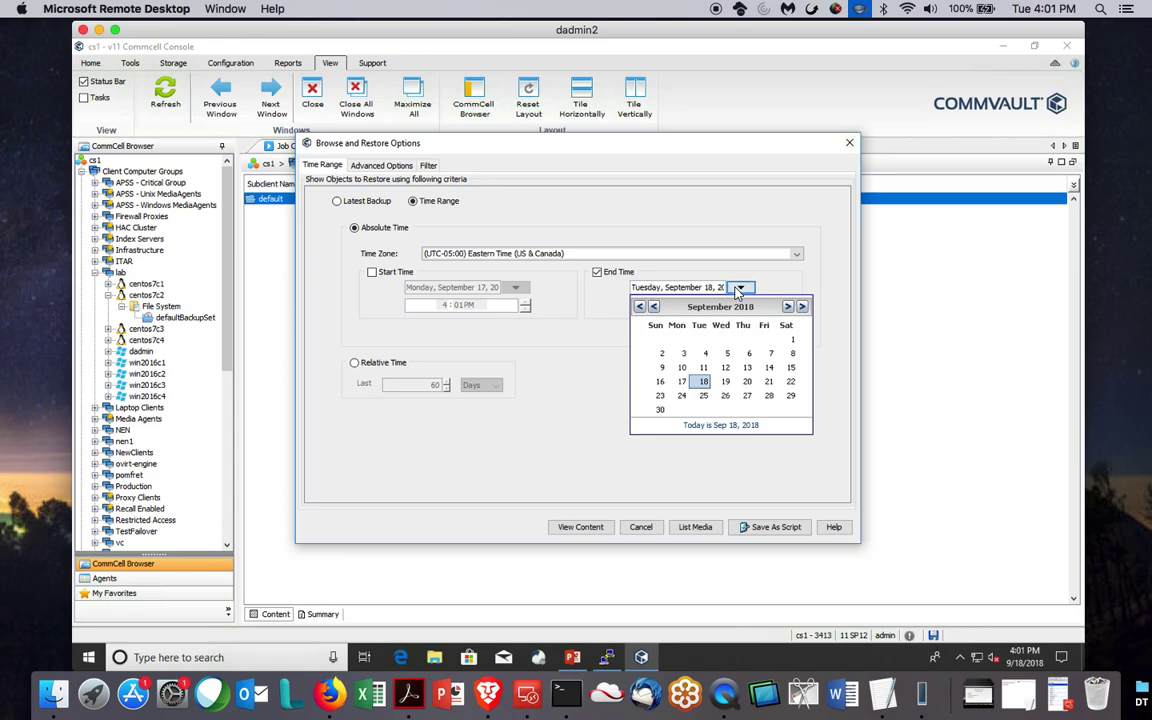
left_click(770, 353)
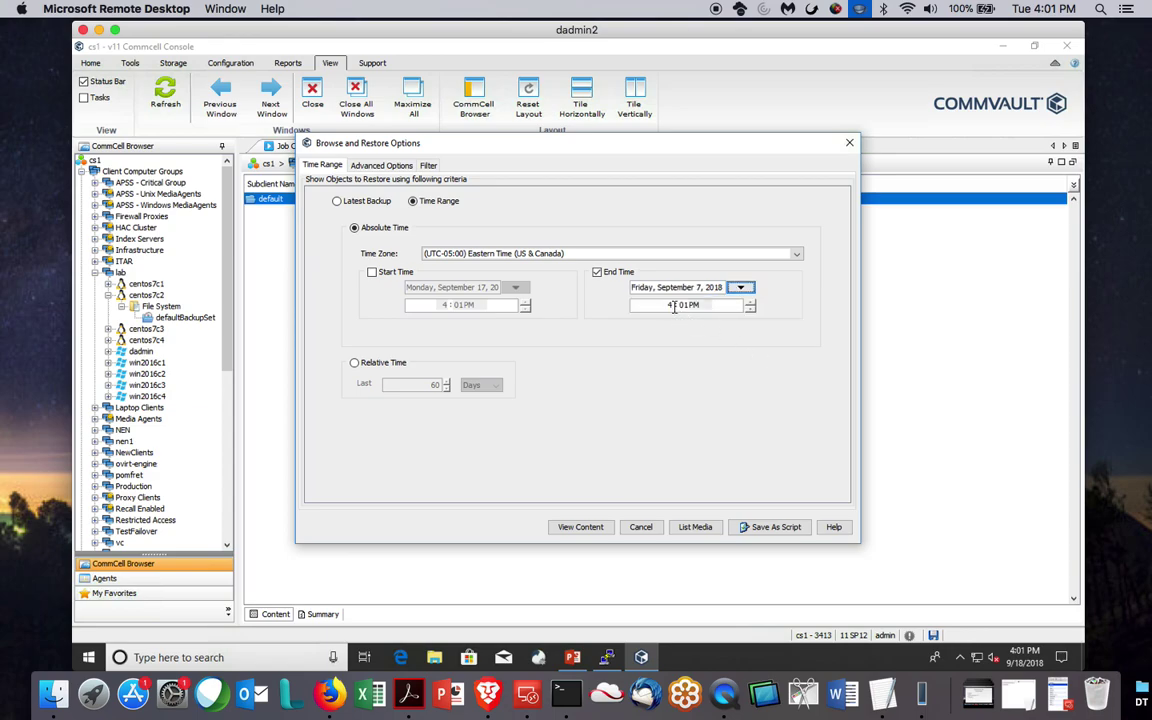
left_click(670, 305)
type("6")
left_click(684, 305)
type("00")
left_click(693, 306)
type("A")
left_click(581, 527)
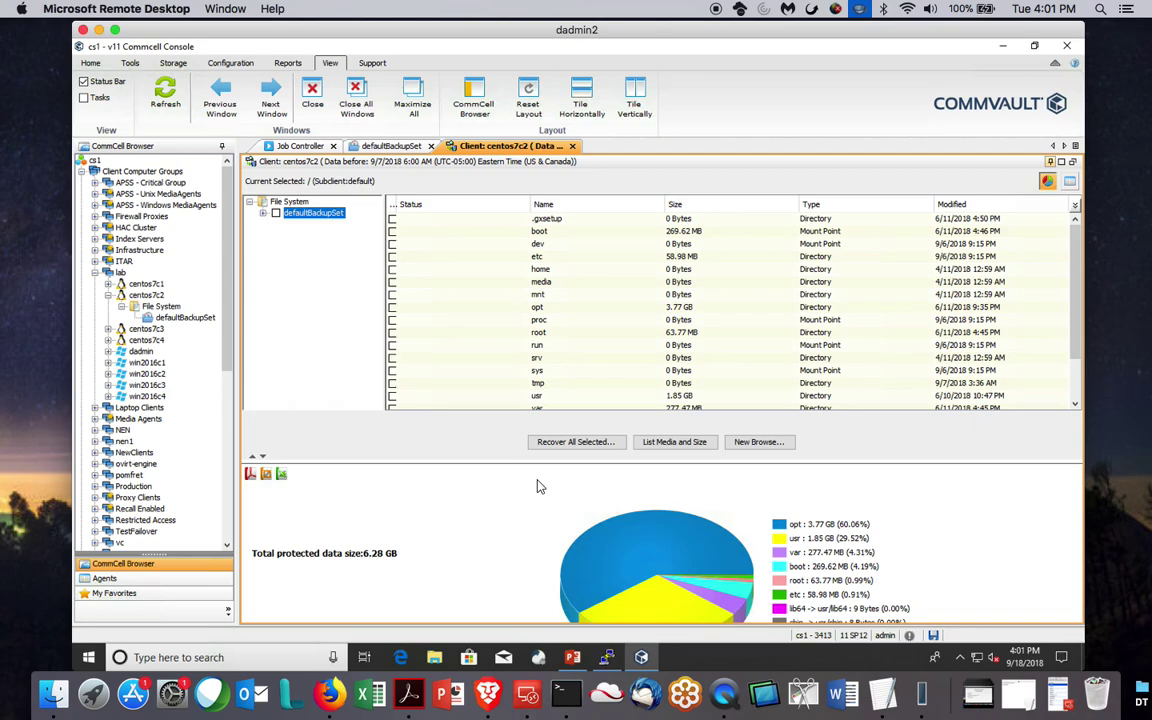
Step: Expand defaultBackupSet > var in the browse tree and scroll /var/log down to the messages files
left_click(263, 215)
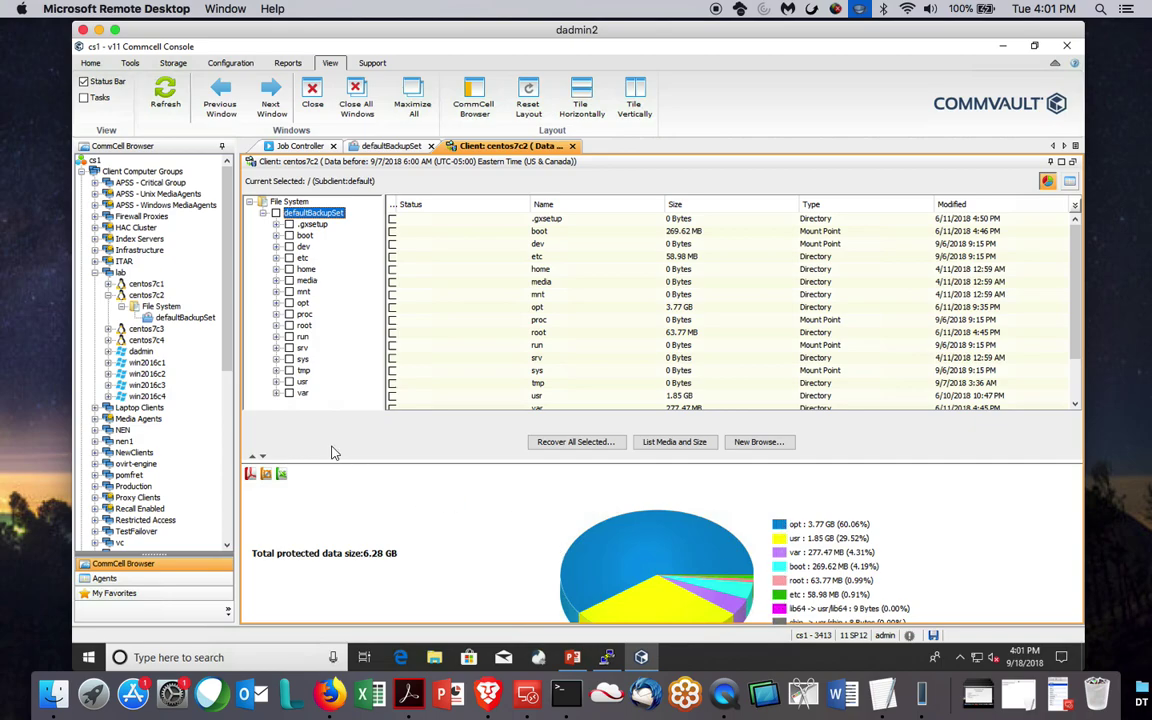
left_click(303, 394)
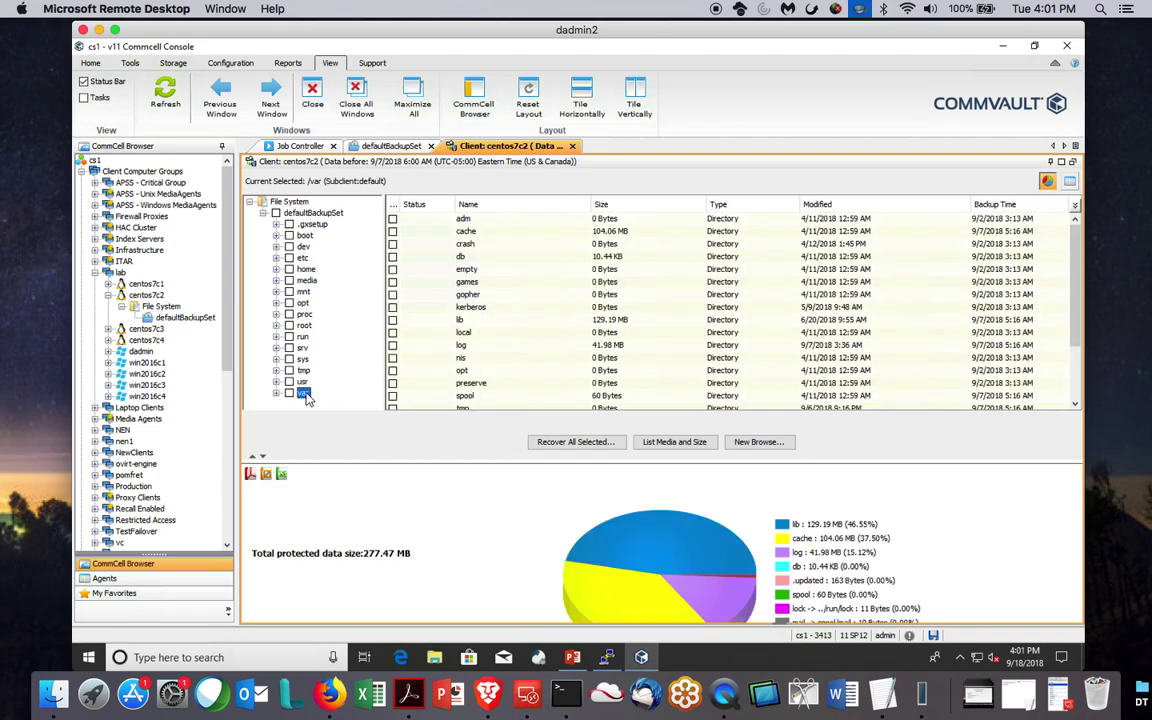
double_click(305, 395)
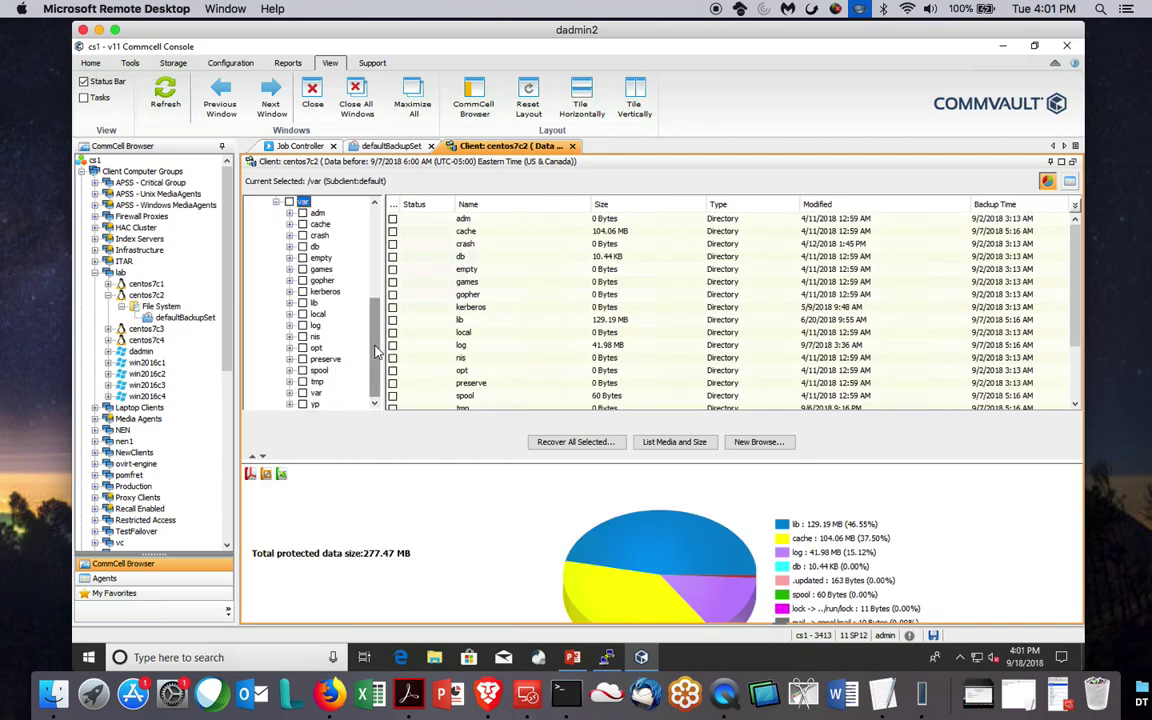
left_click_drag(376, 350, 376, 380)
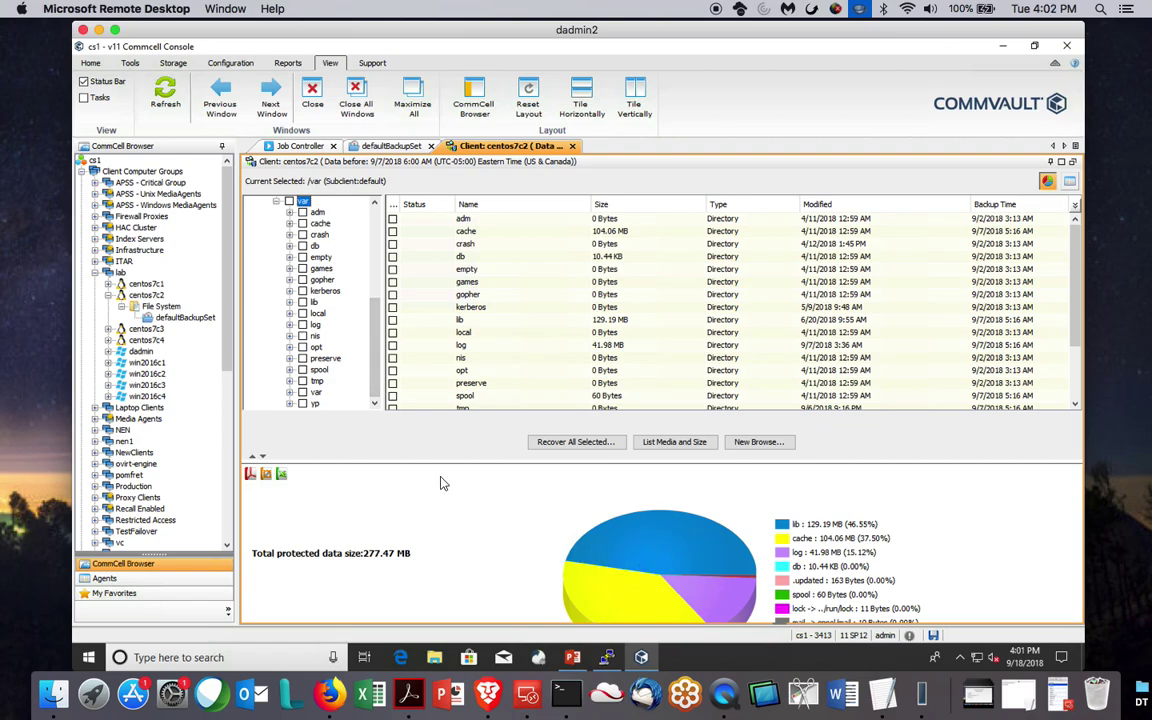
left_click(316, 325)
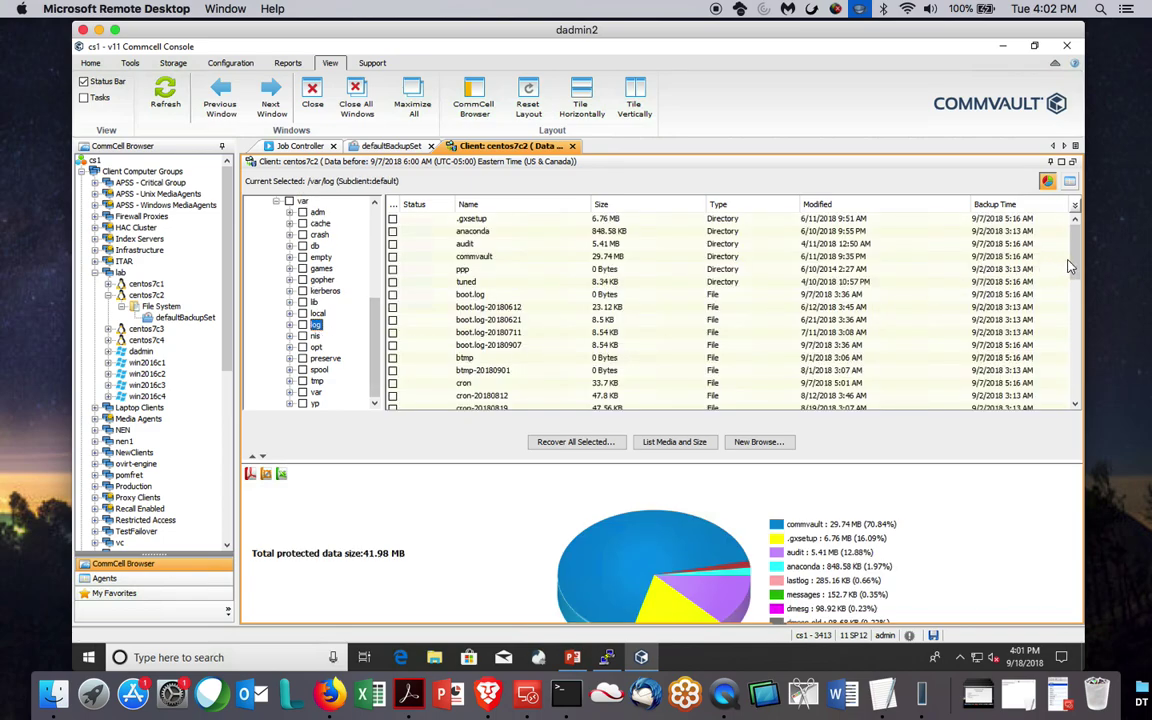
left_click(1071, 300)
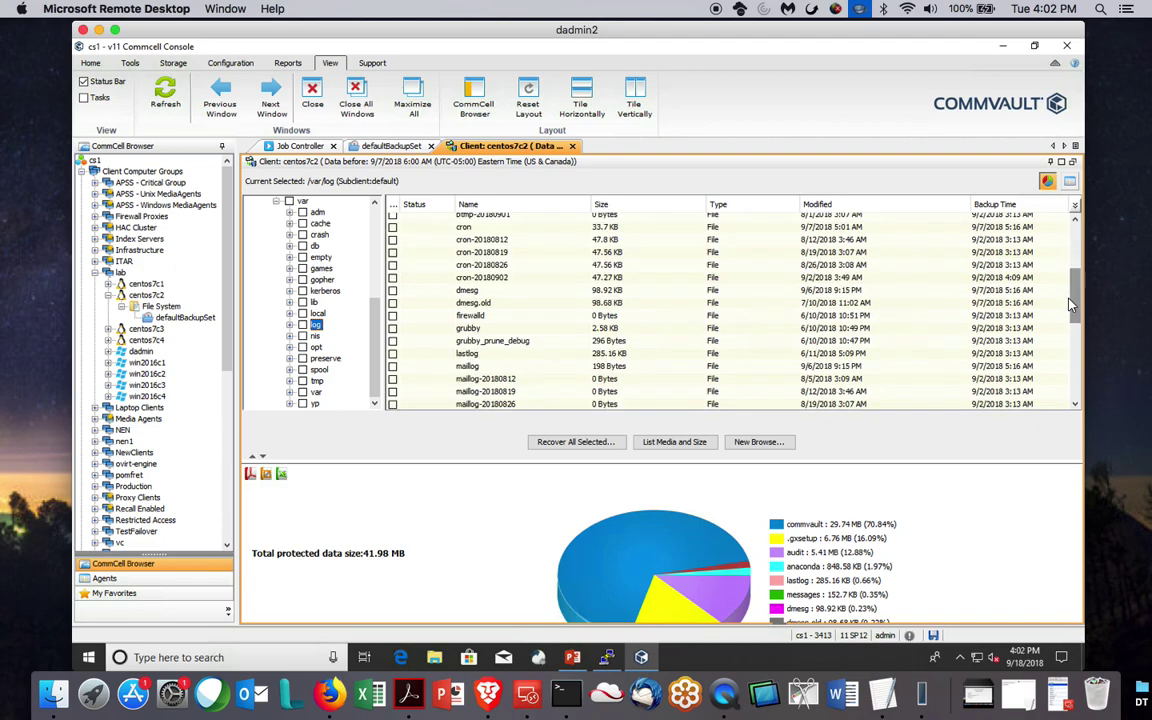
left_click(1066, 315)
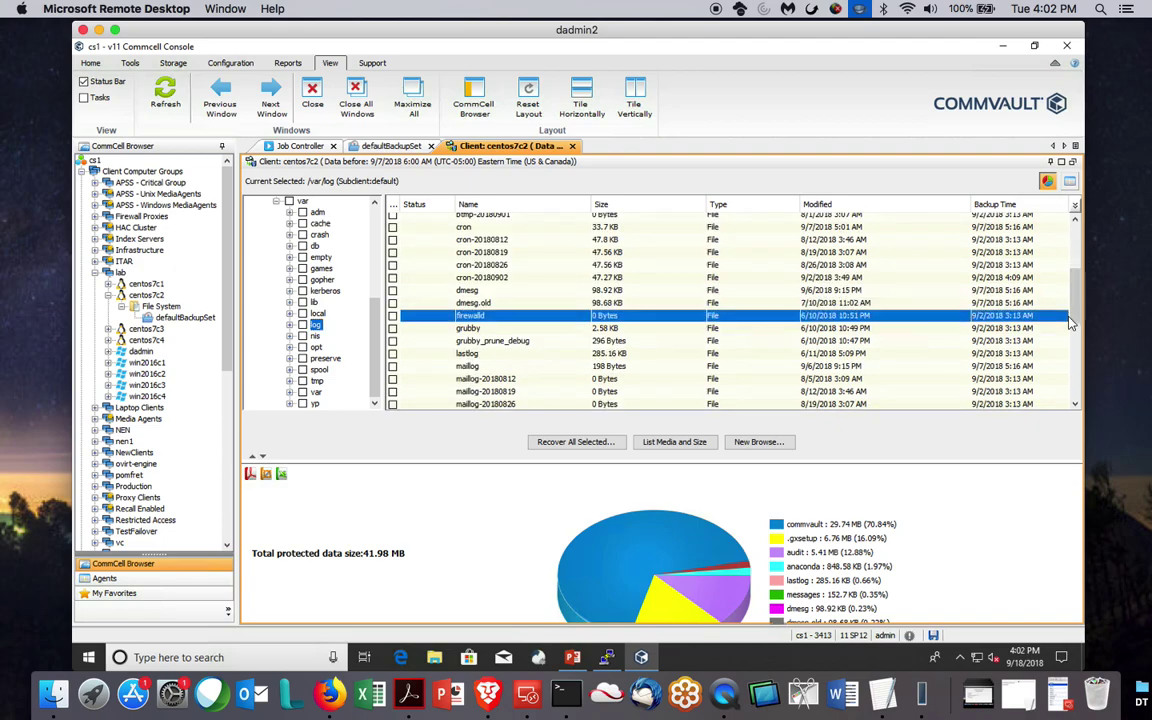
scroll(965, 296, "down", 2)
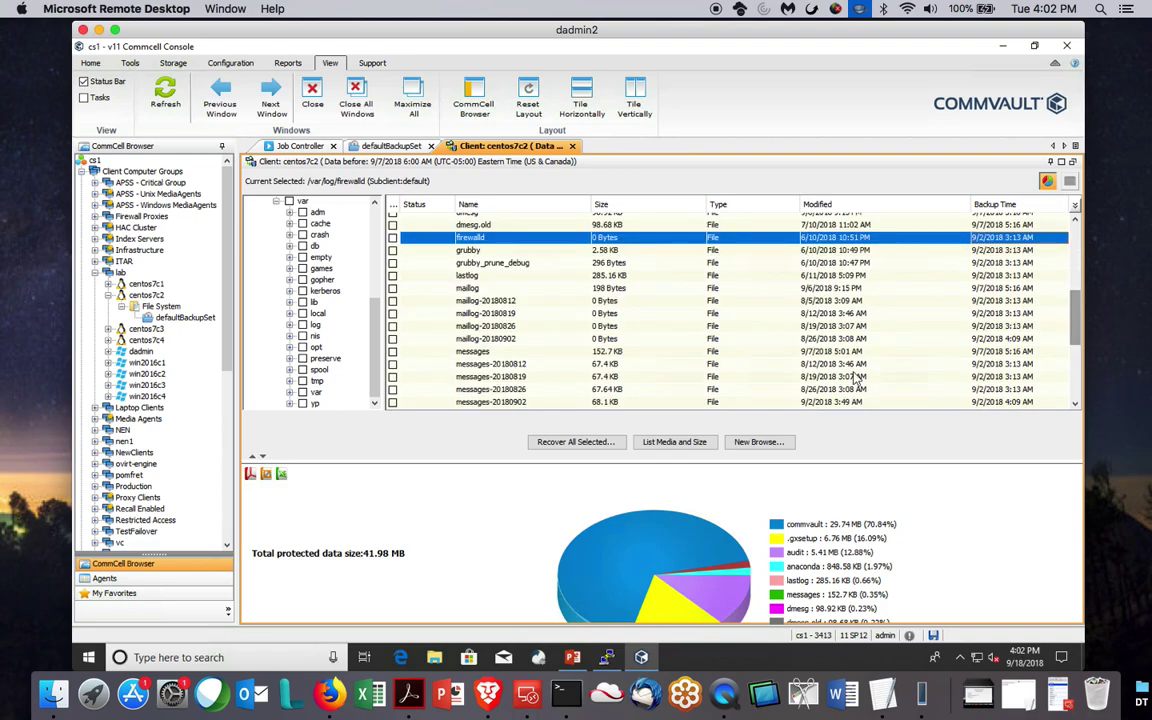
Step: Mark and unmark the messages file for restore, then view the empty /var/adm folder
left_click(481, 353)
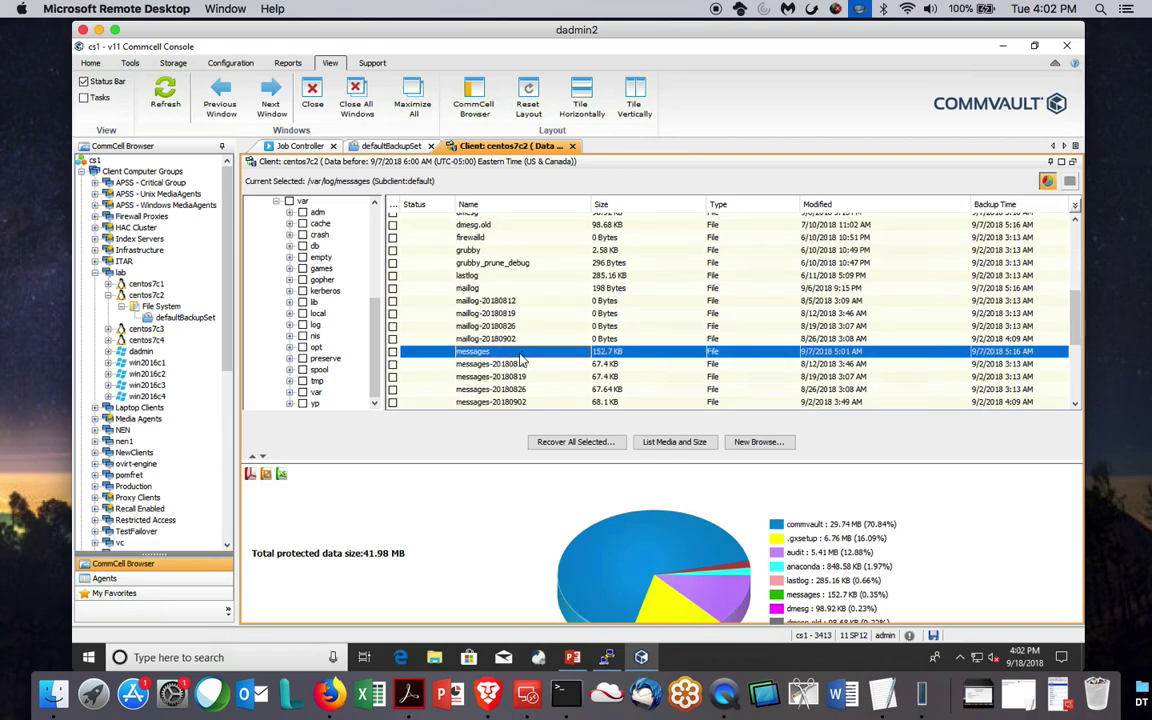
left_click(392, 352)
left_click(394, 353)
left_click(317, 213)
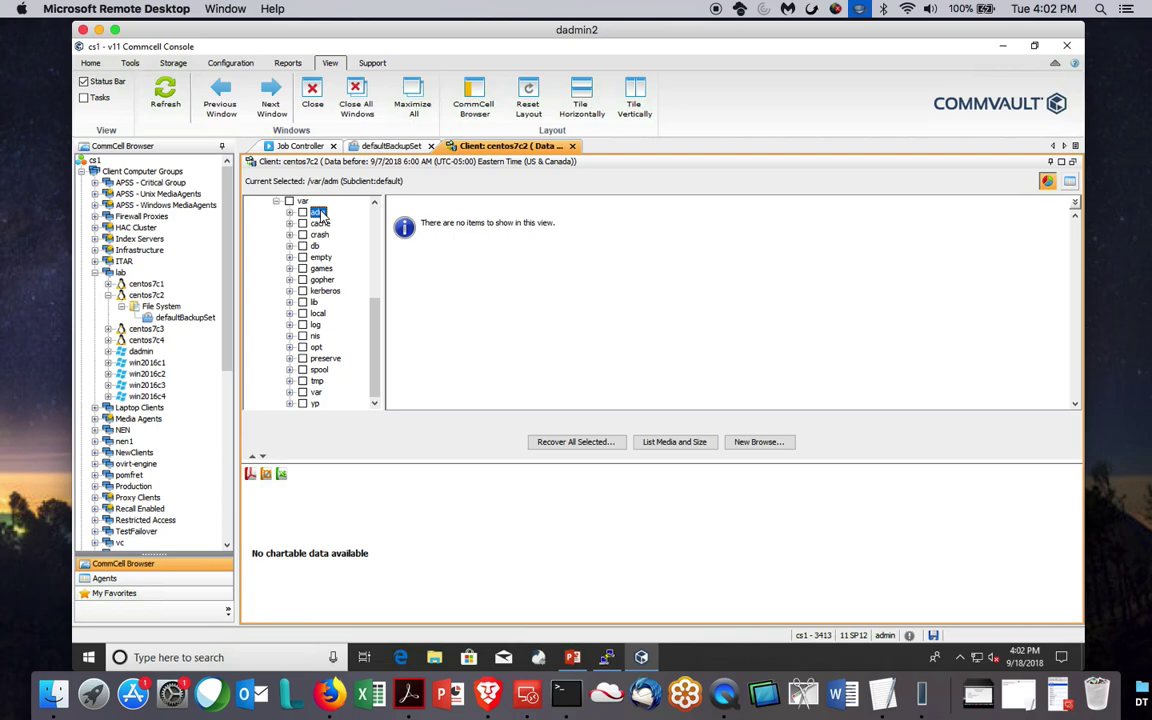
Step: Close the browse results and start a Find on the default subclient with File Name 'messages'
left_click(572, 146)
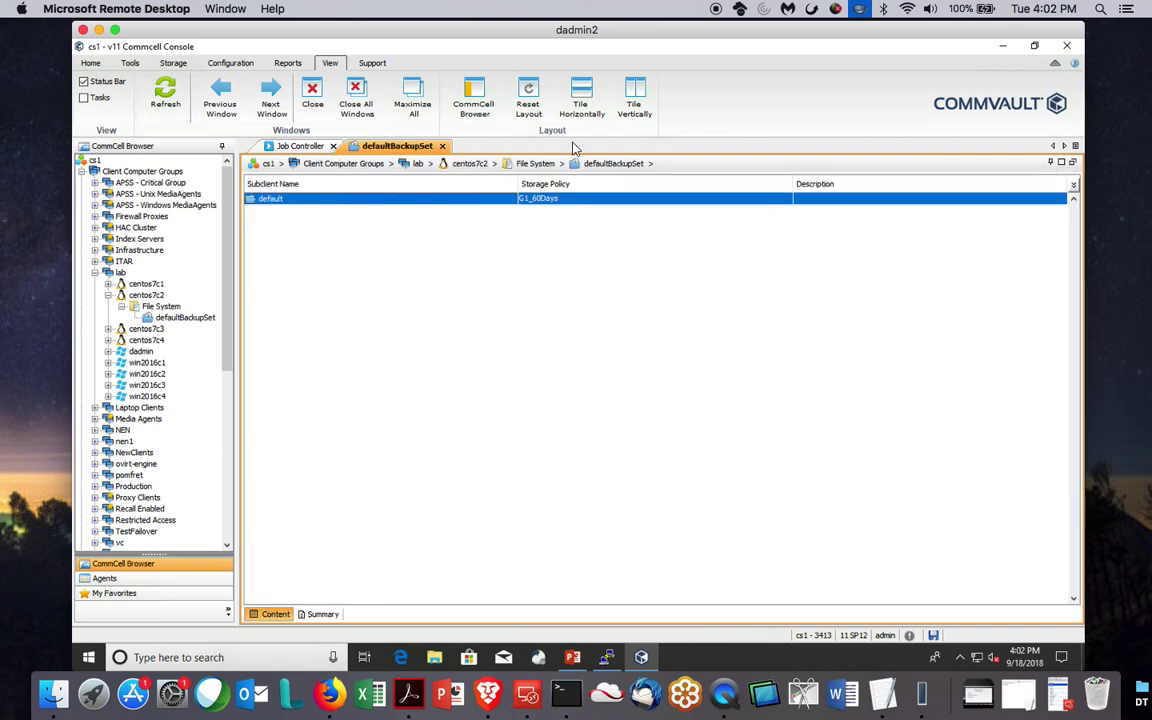
right_click(287, 203)
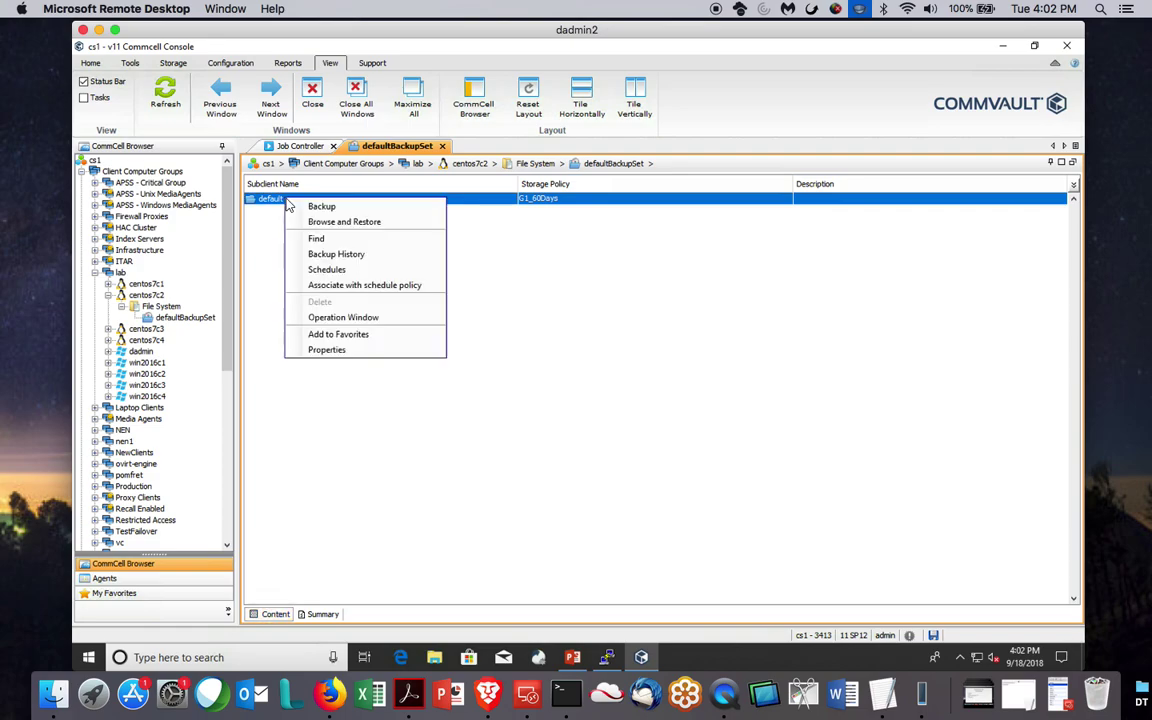
left_click(318, 241)
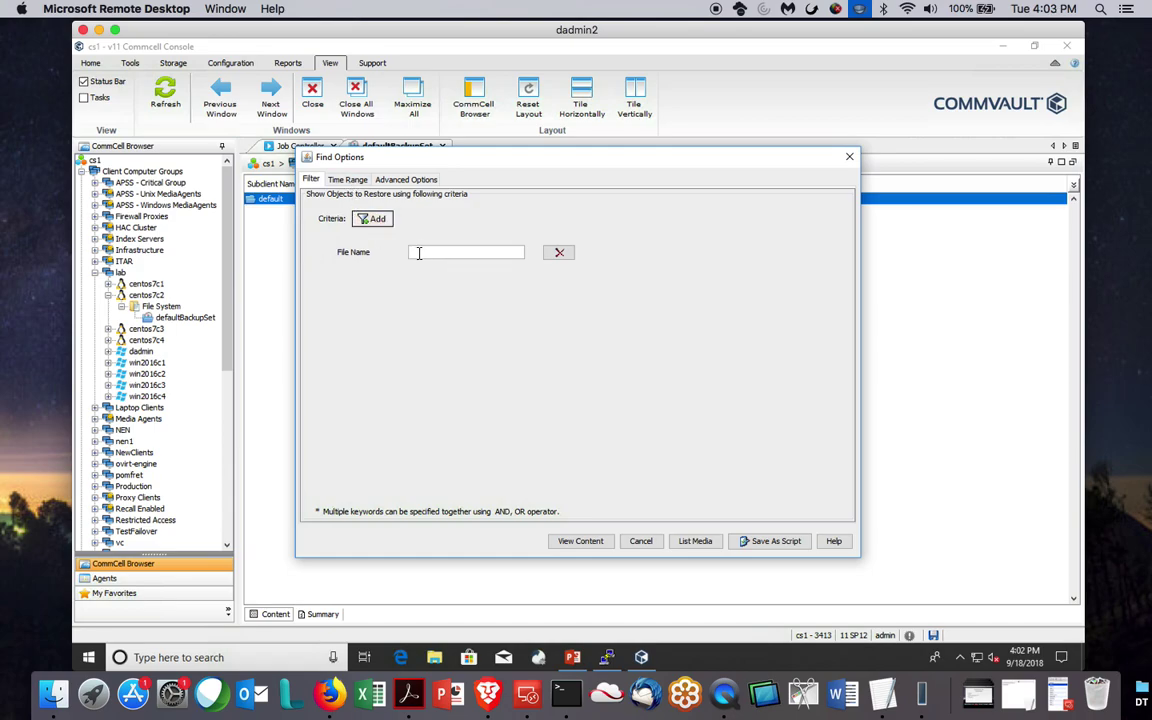
left_click(419, 253)
type("messages")
Step: Limit the search to an absolute time range ending September 7, 2018 at 6:00 AM
left_click(349, 180)
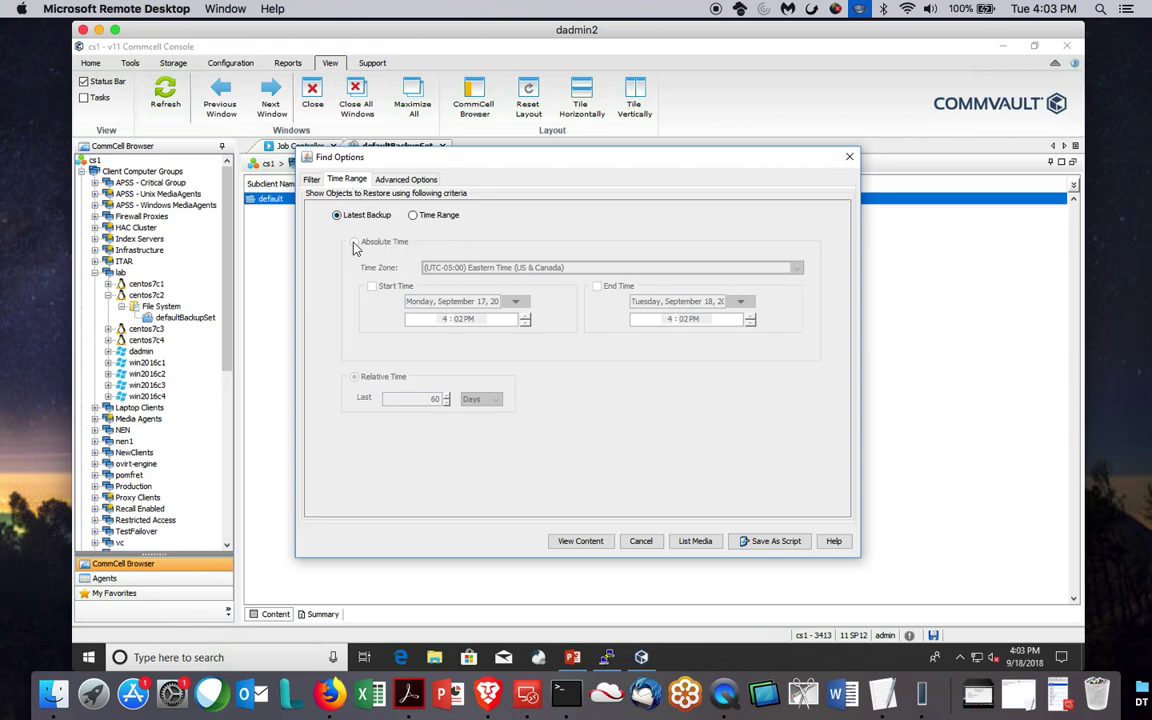
left_click(422, 215)
left_click(355, 242)
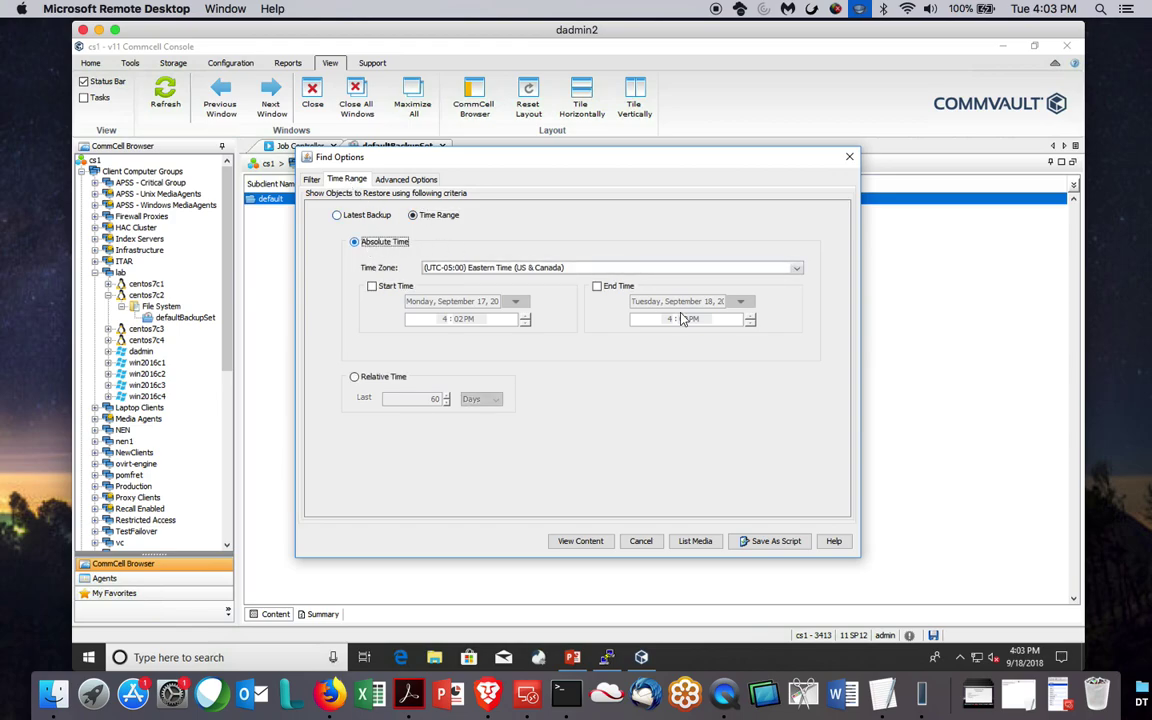
left_click(618, 288)
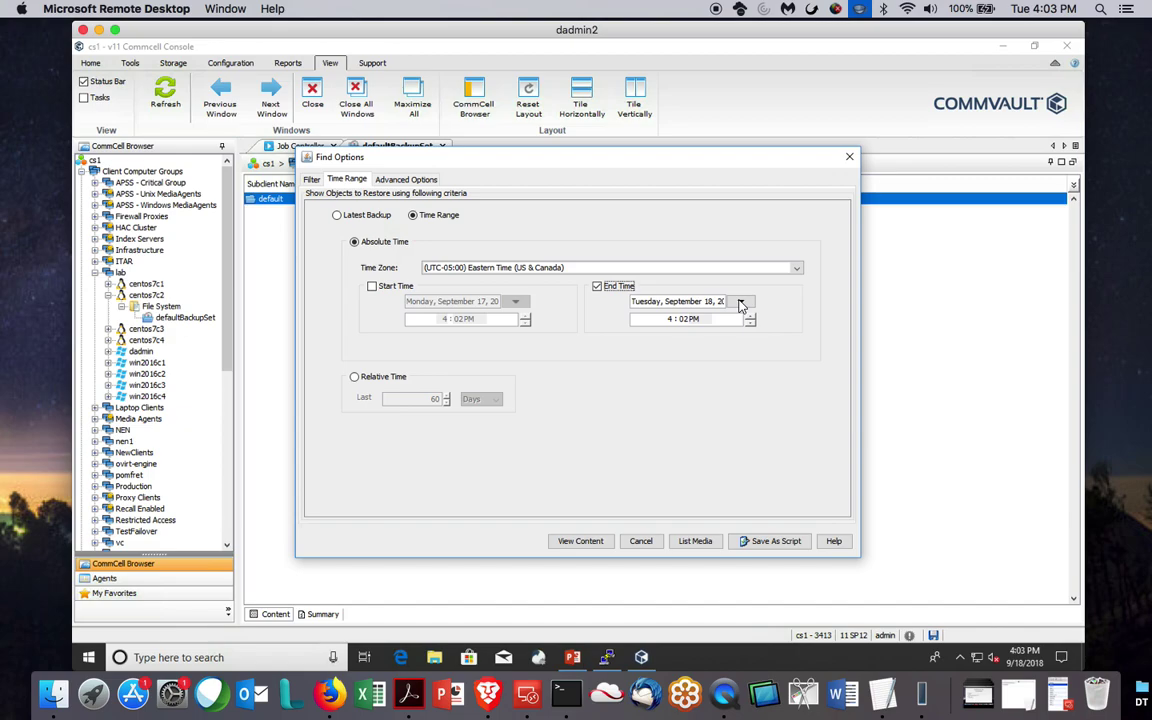
left_click(740, 301)
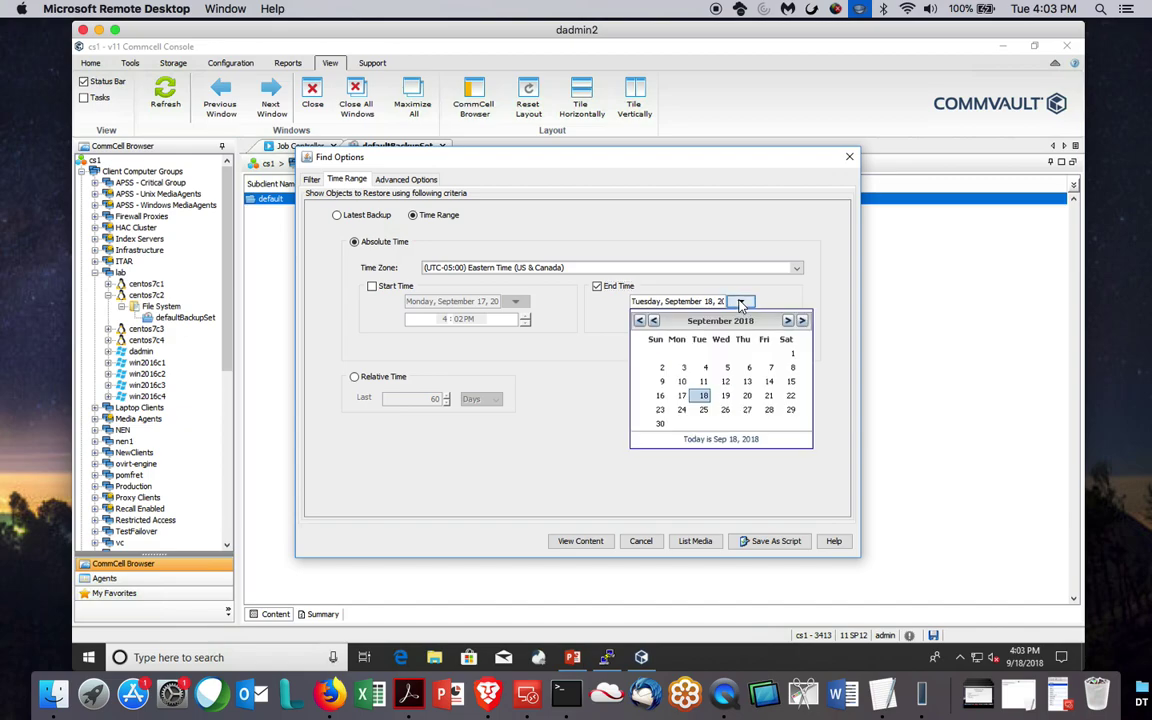
left_click(766, 368)
left_click(670, 319)
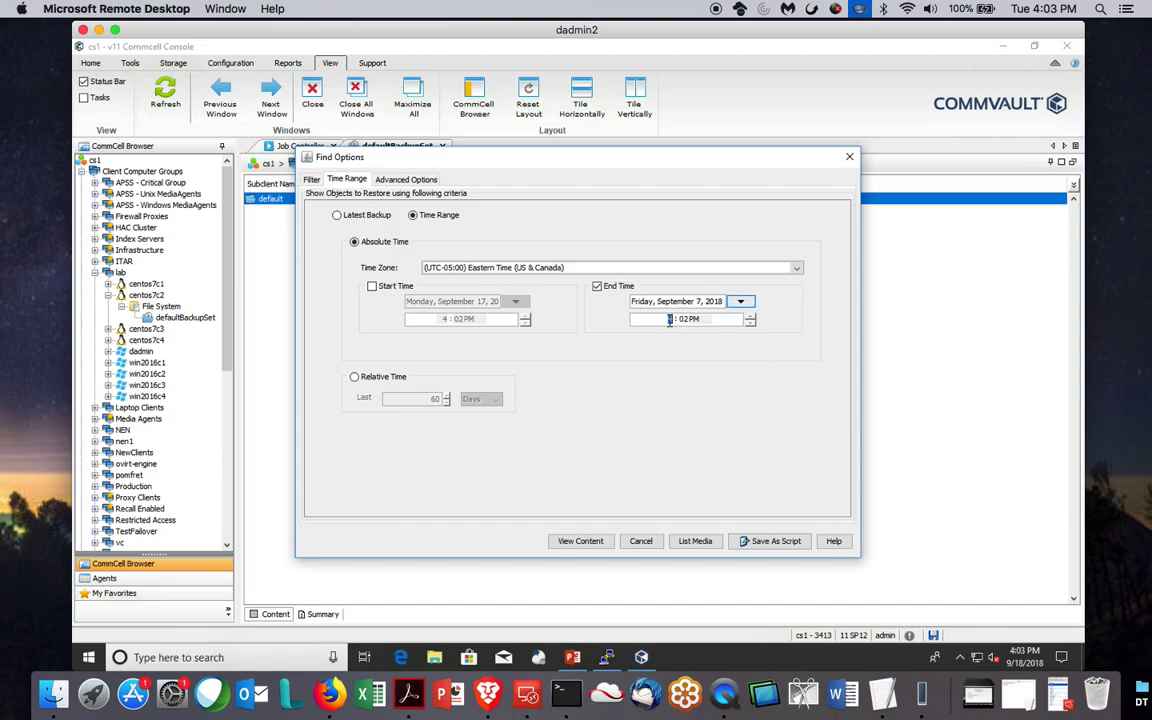
type("6")
left_click(686, 319)
type("00")
left_click(693, 320)
type("a")
Step: In Advanced Options, set browse copy precedence to 2, then switch copy precedence browsing back off
left_click(415, 182)
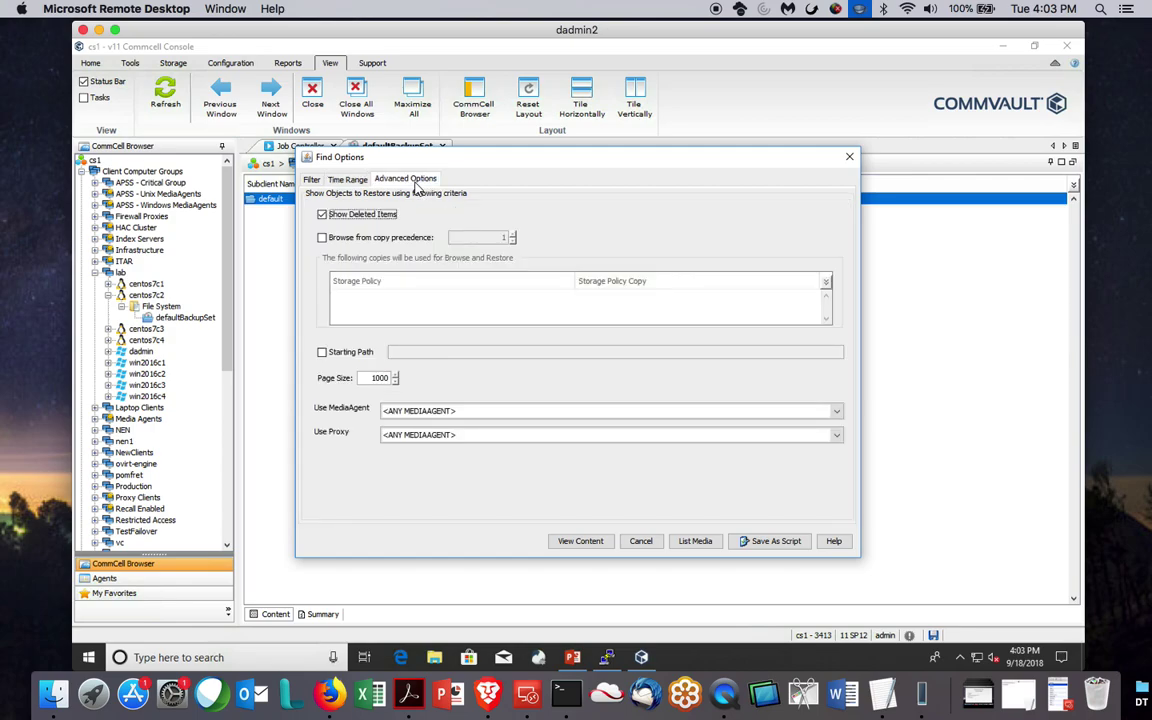
left_click(347, 240)
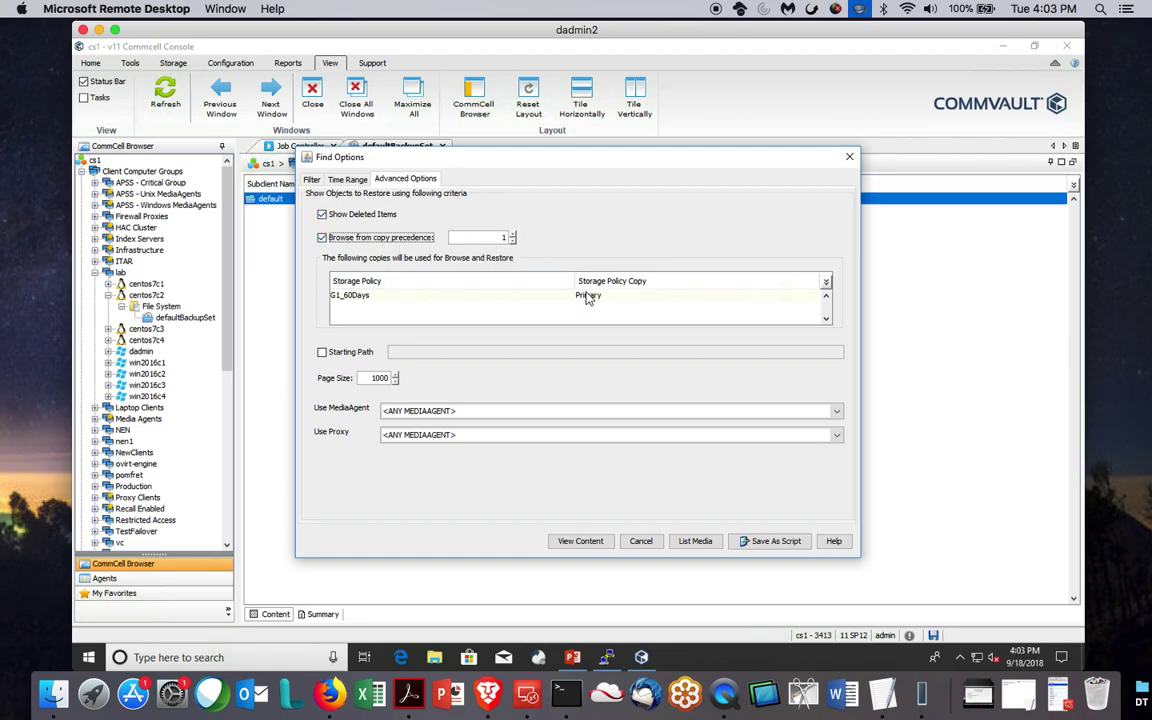
left_click(513, 234)
left_click(322, 238)
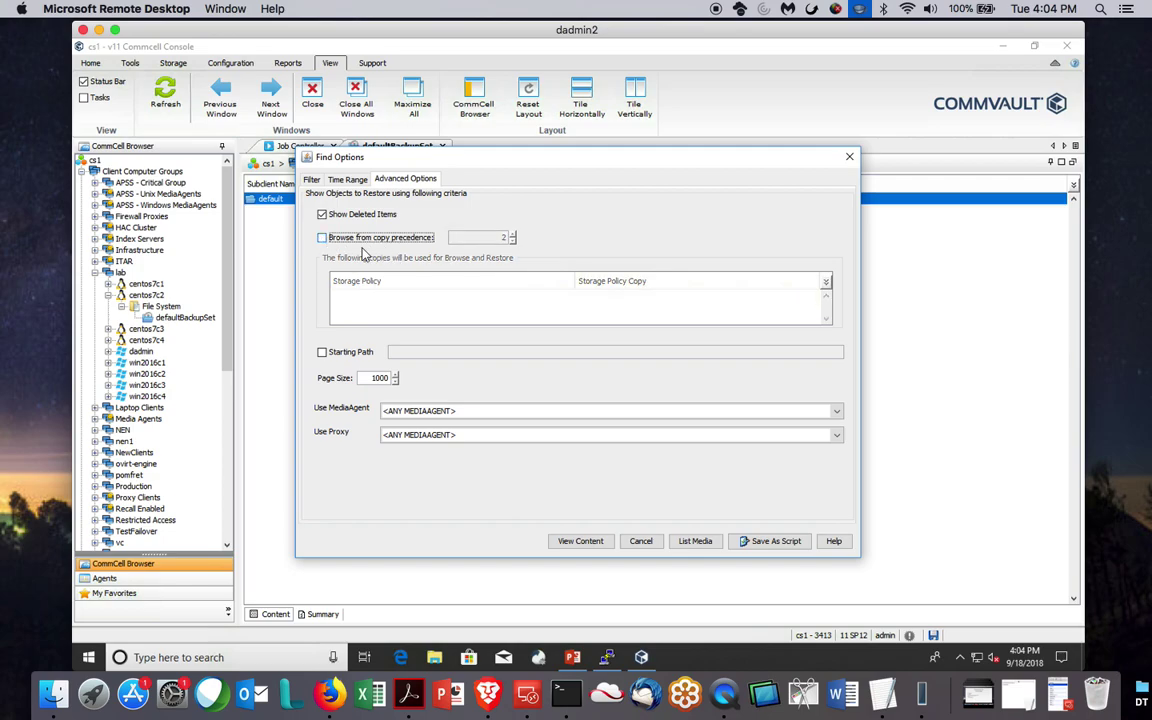
Step: Recheck the time range and messages filter, then run the centos7c2 search, listing eight messages items
left_click(340, 181)
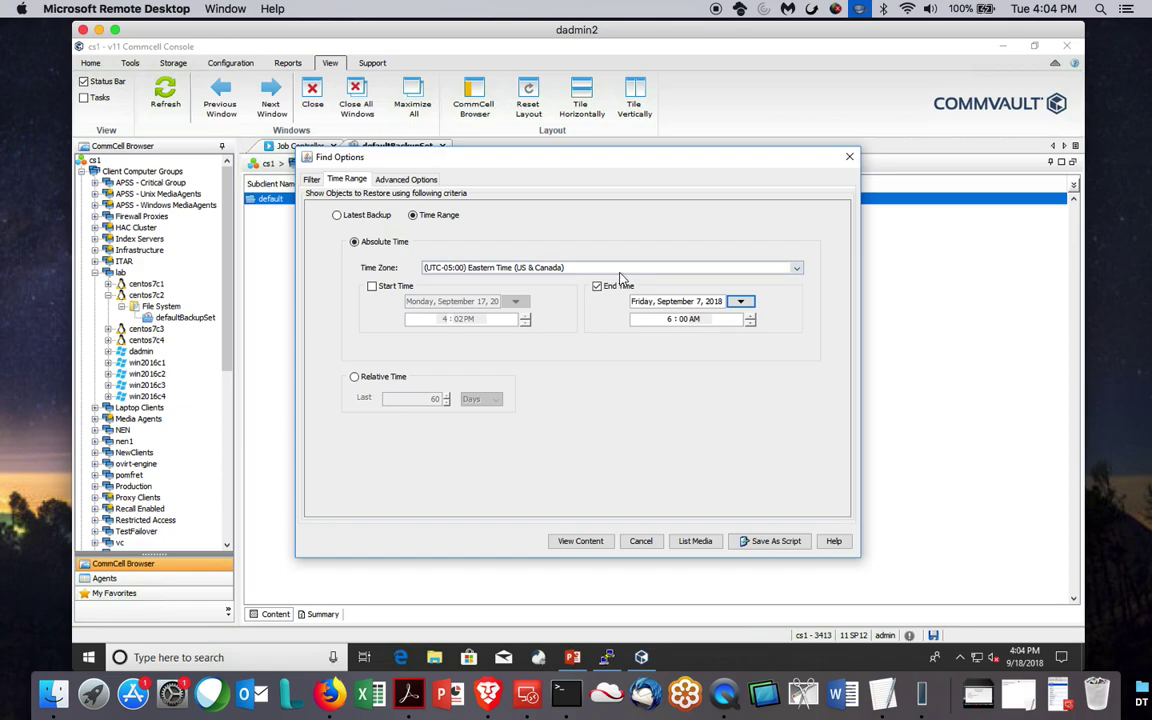
left_click(311, 180)
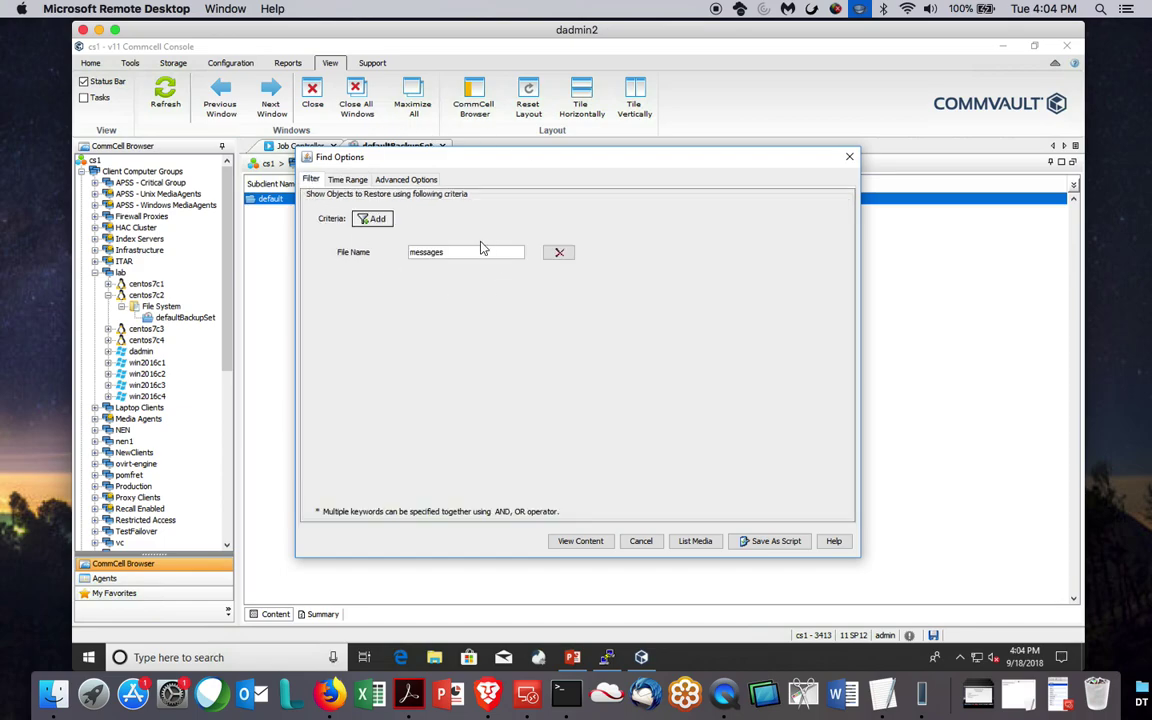
left_click(576, 542)
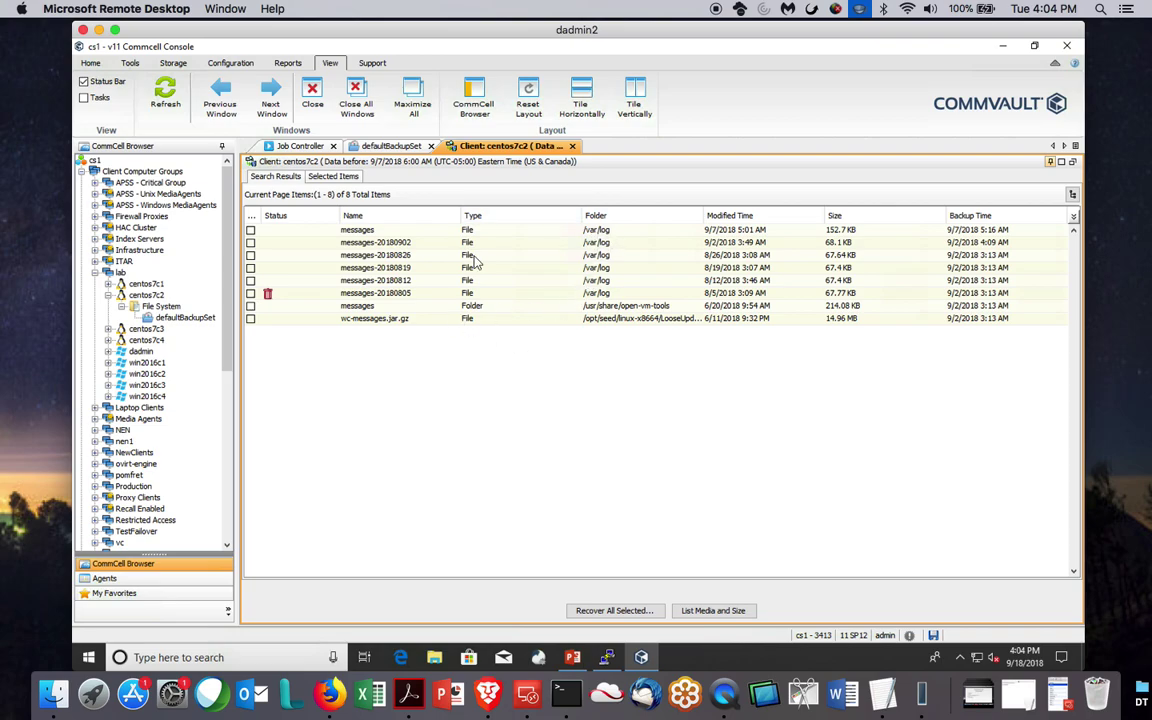
Step: Select the /var/log messages file and bring up its restore options
left_click(251, 231)
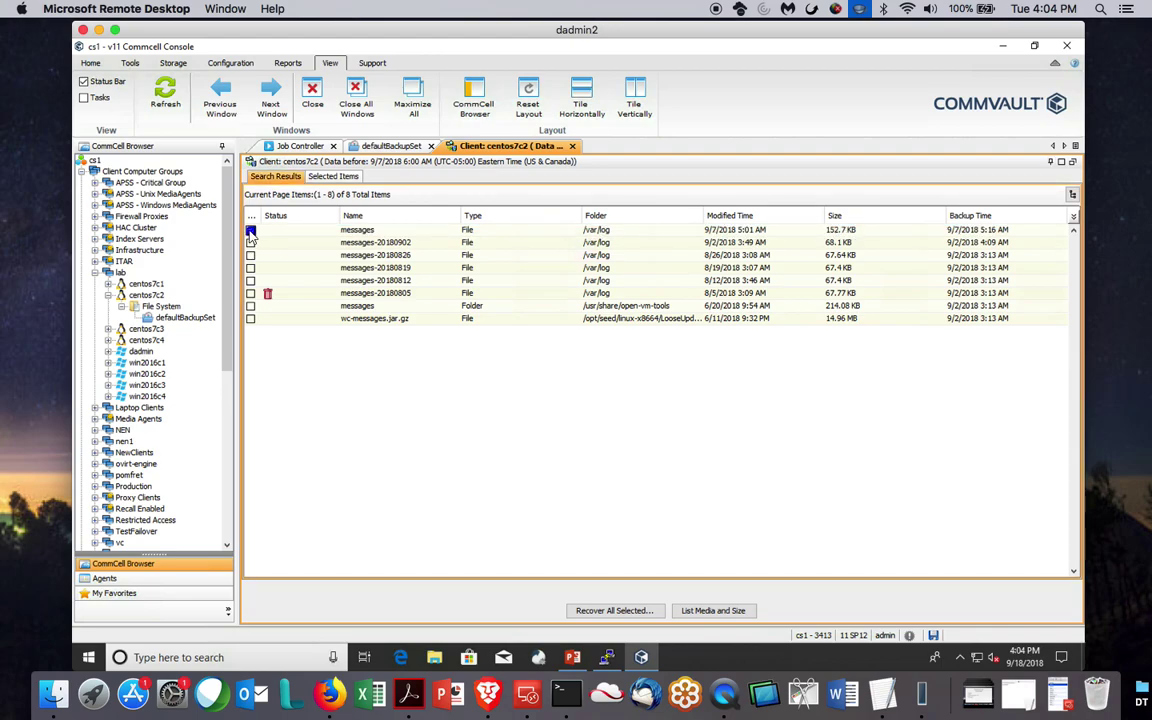
left_click(599, 612)
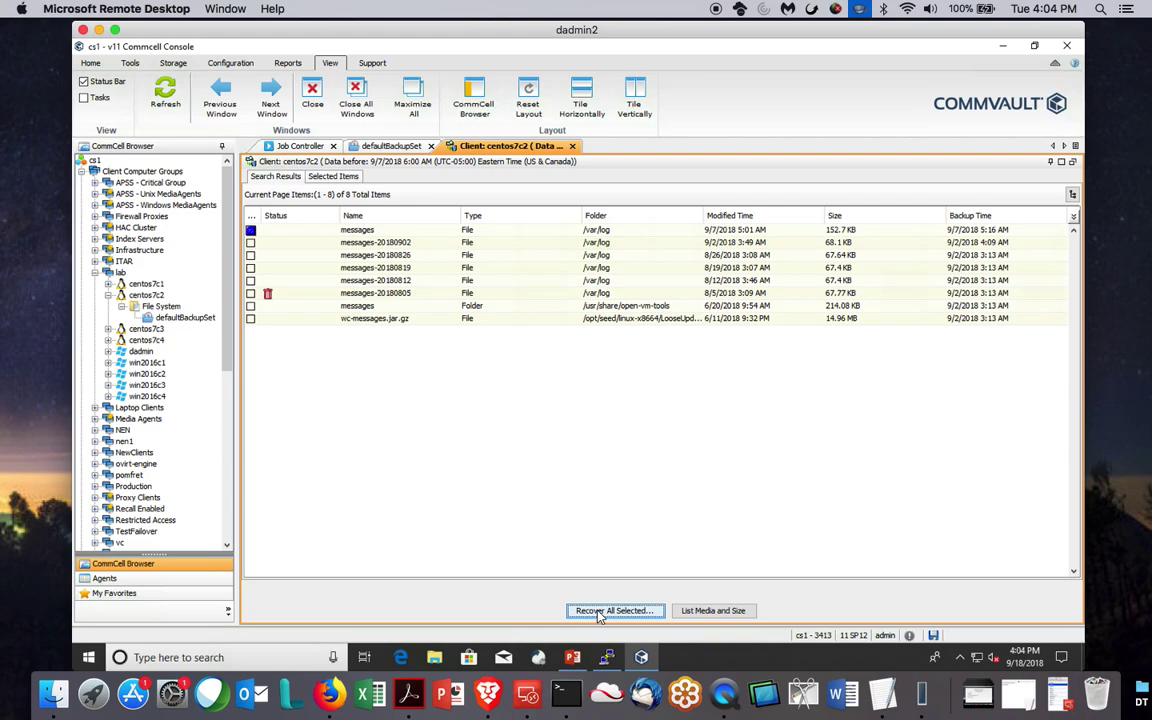
left_click(600, 611)
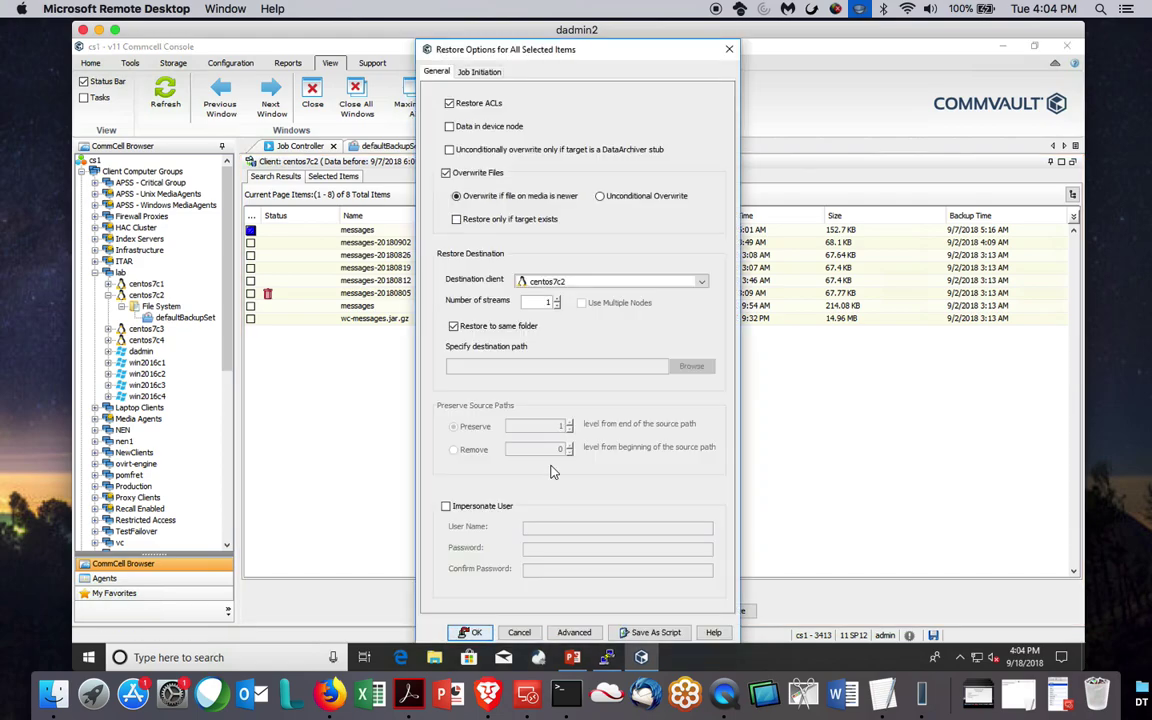
Step: Submit the restore to /var/tmp with Overwrite Files and Restore to same folder turned off
left_click(446, 173)
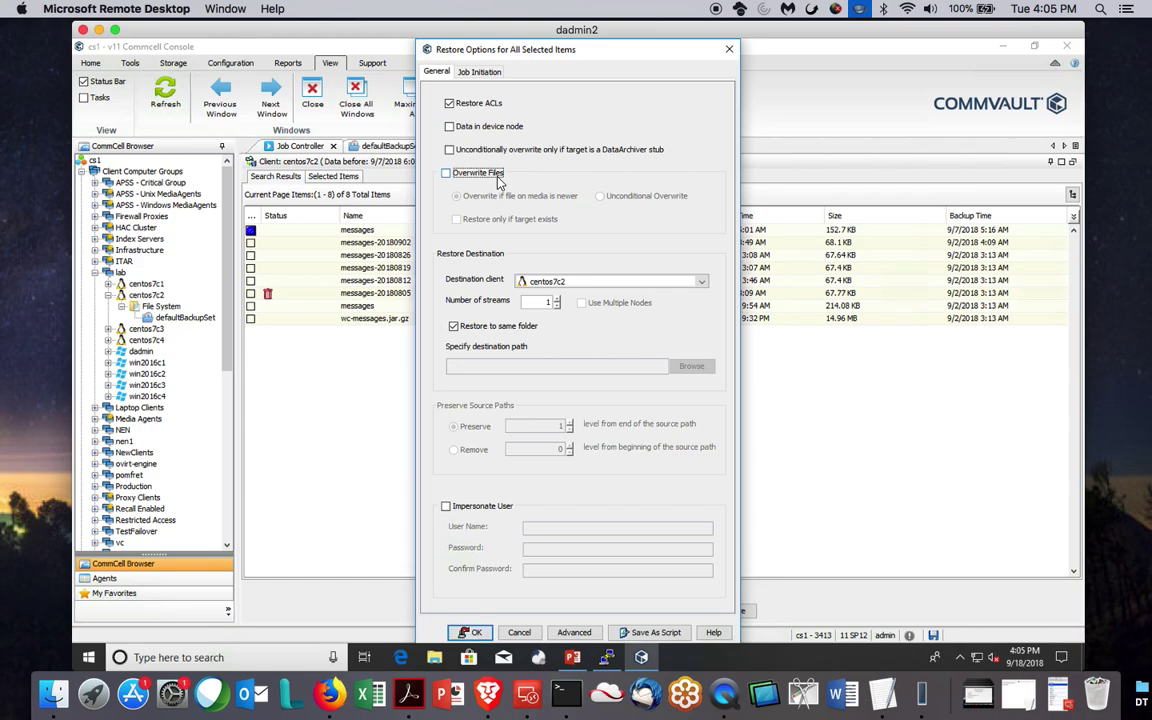
left_click(456, 328)
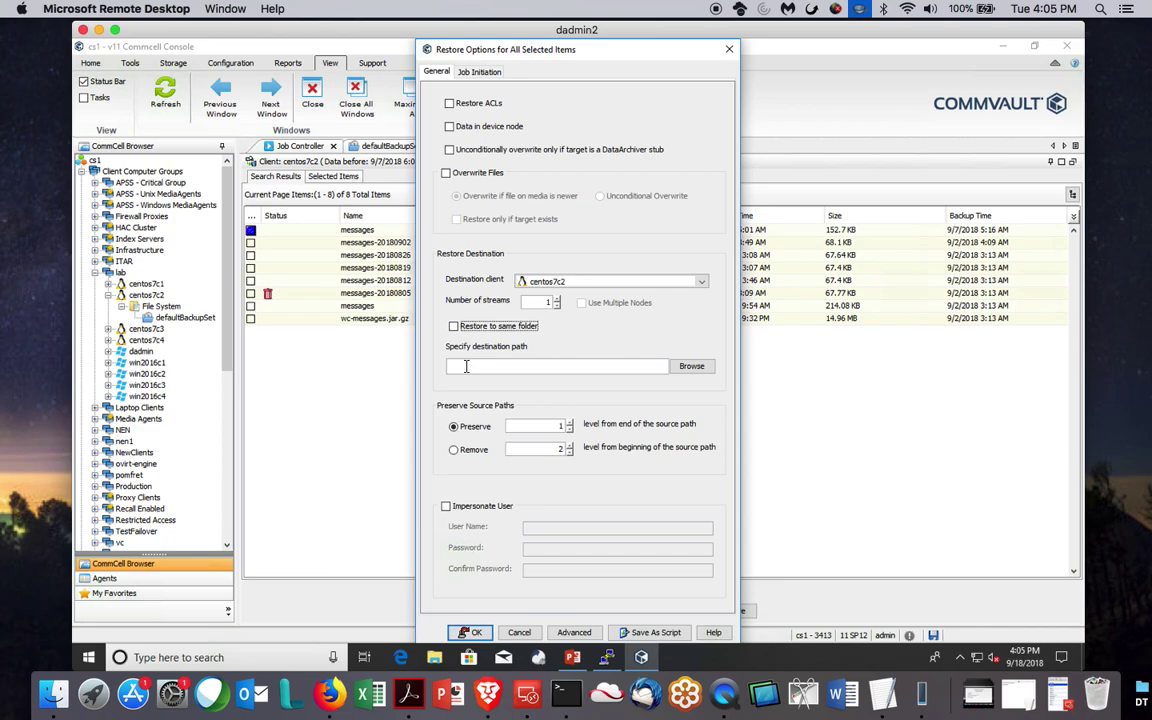
left_click(466, 367)
type("/var/tmp")
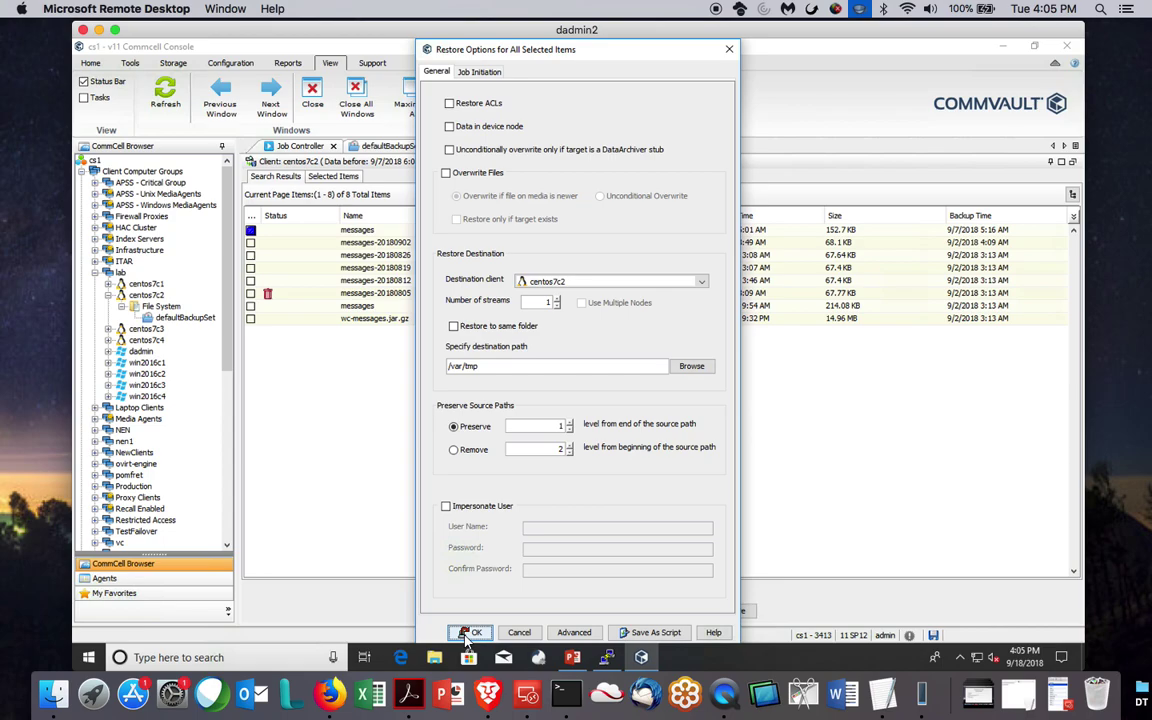
left_click(472, 633)
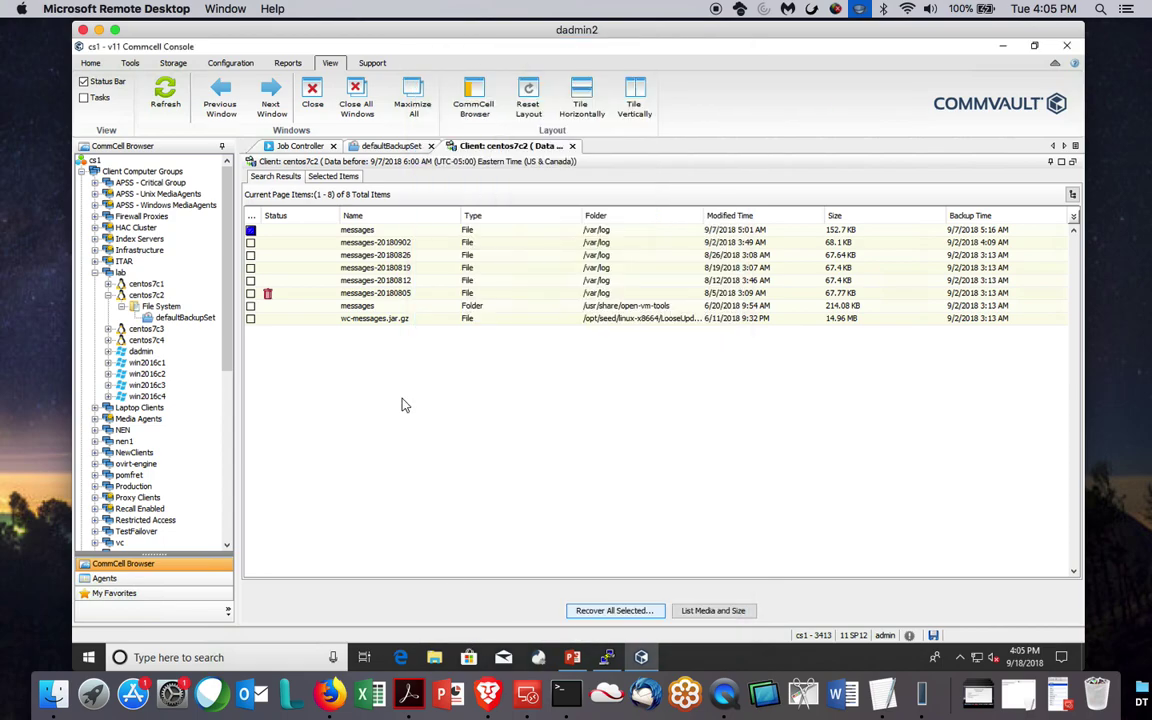
Step: Select restore job 2706596 for centos7c2 in the Job Controller to follow its progress
left_click(300, 147)
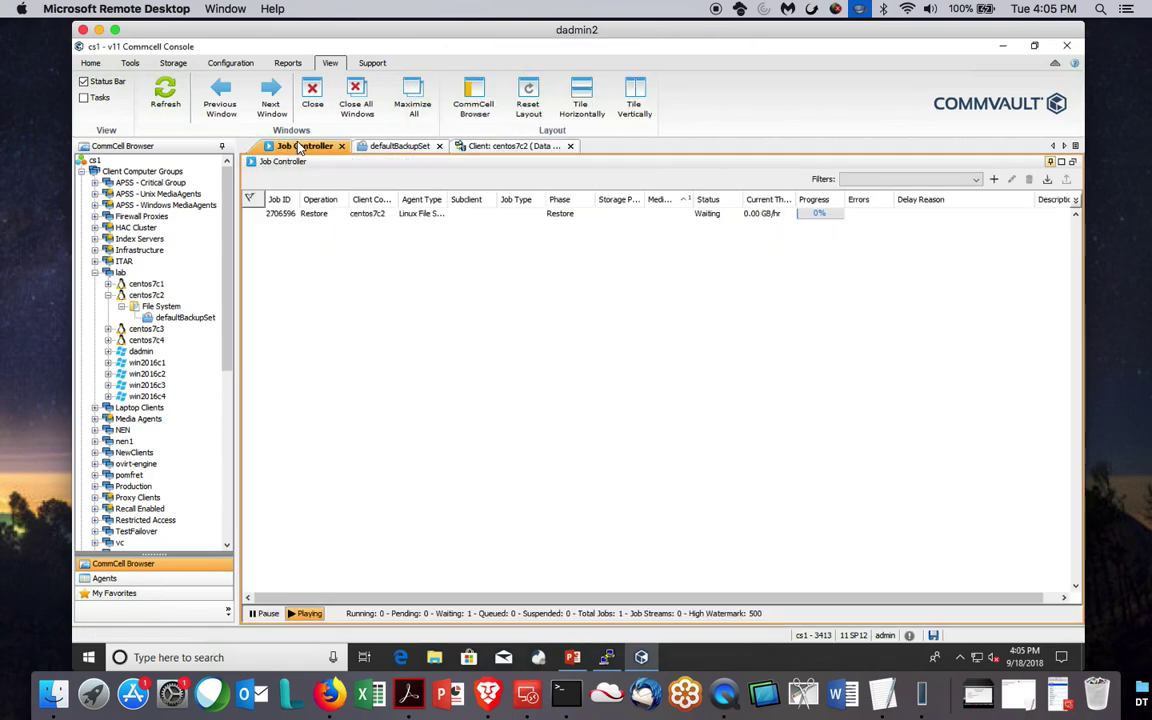
left_click(367, 216)
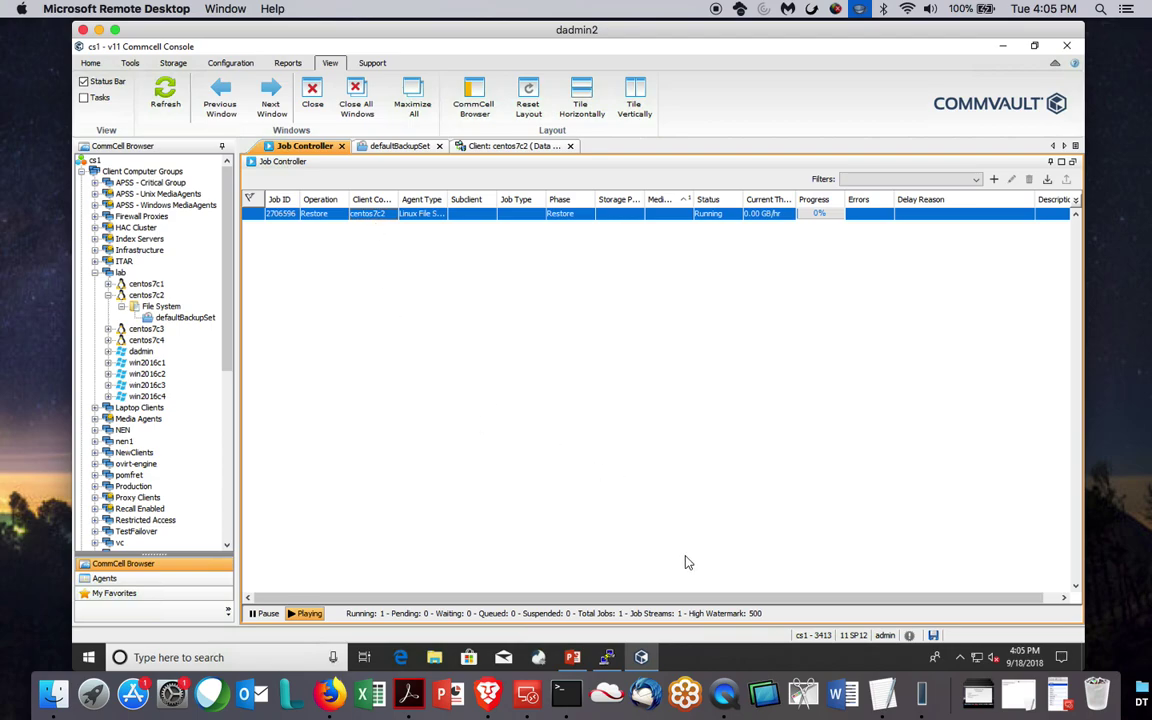
Step: In PuTTY, run pwd, date and ls -l, and highlight the restored 156363-byte messages file
key("alt+Tab")
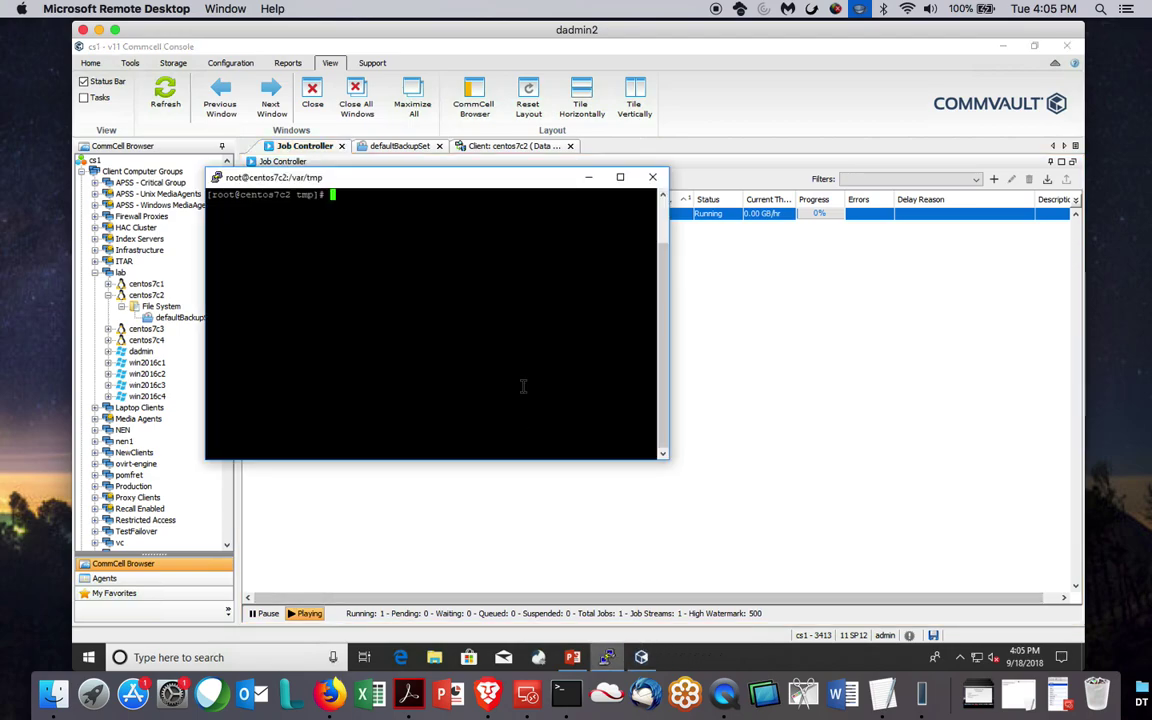
left_click_drag(470, 179, 574, 258)
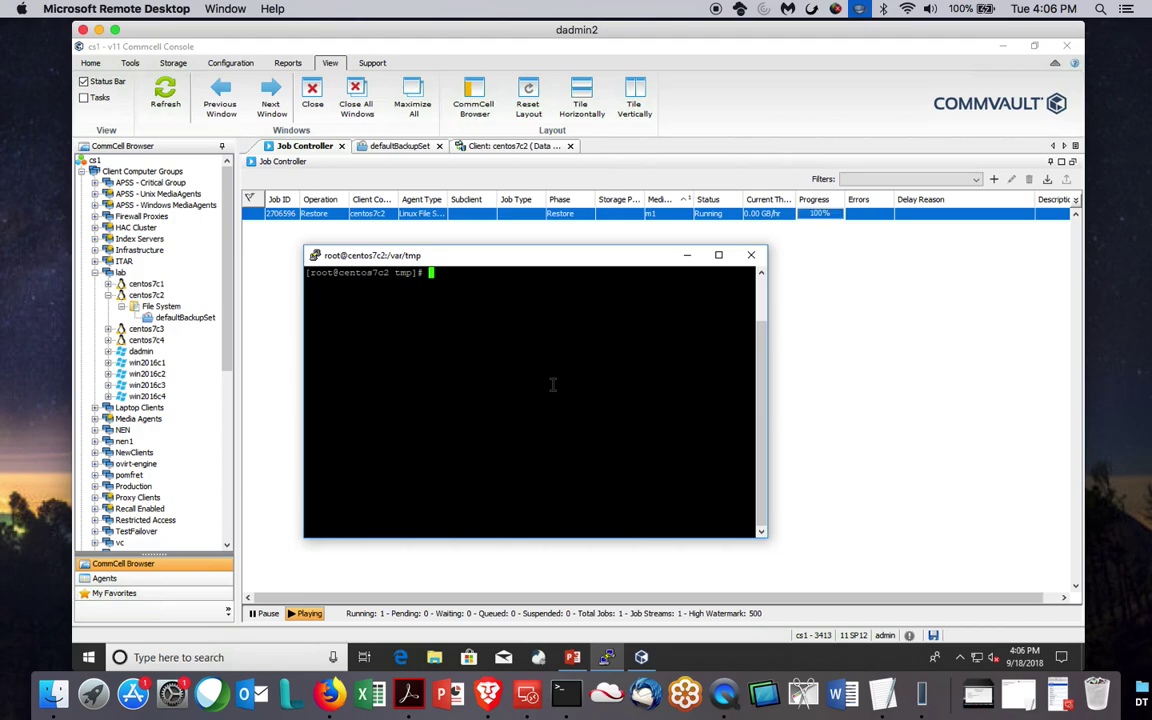
type("pwd")
key("Return")
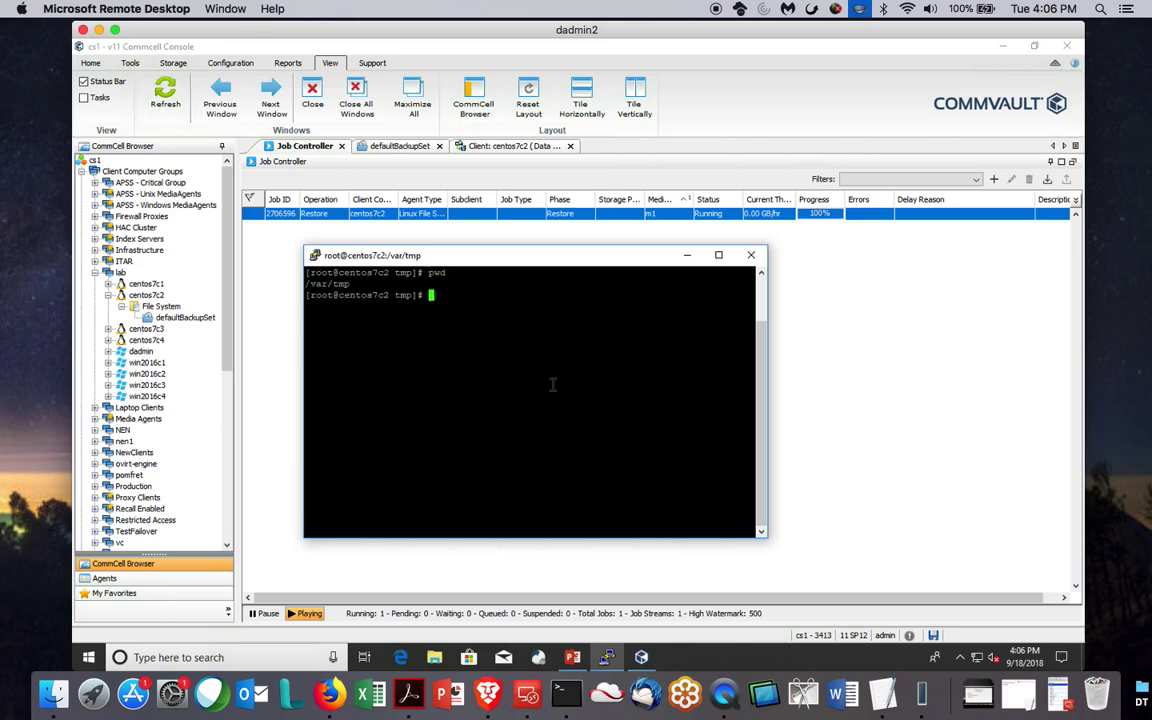
type("date")
key("Return")
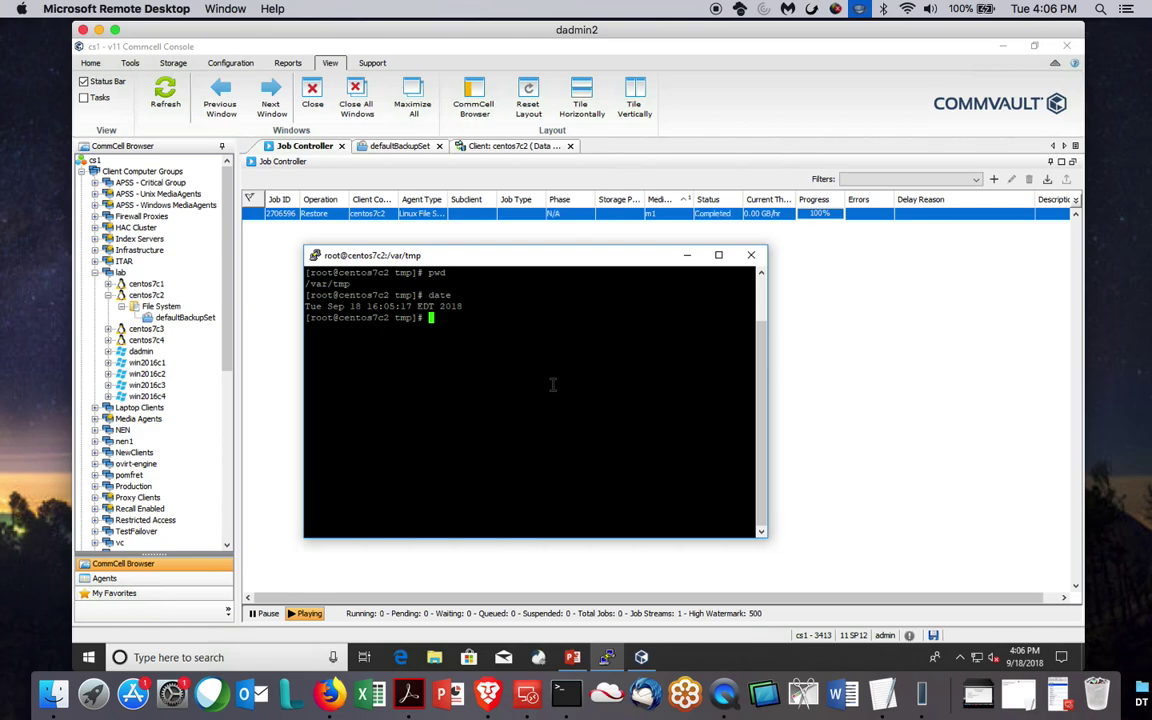
type("ls -l")
key("Return")
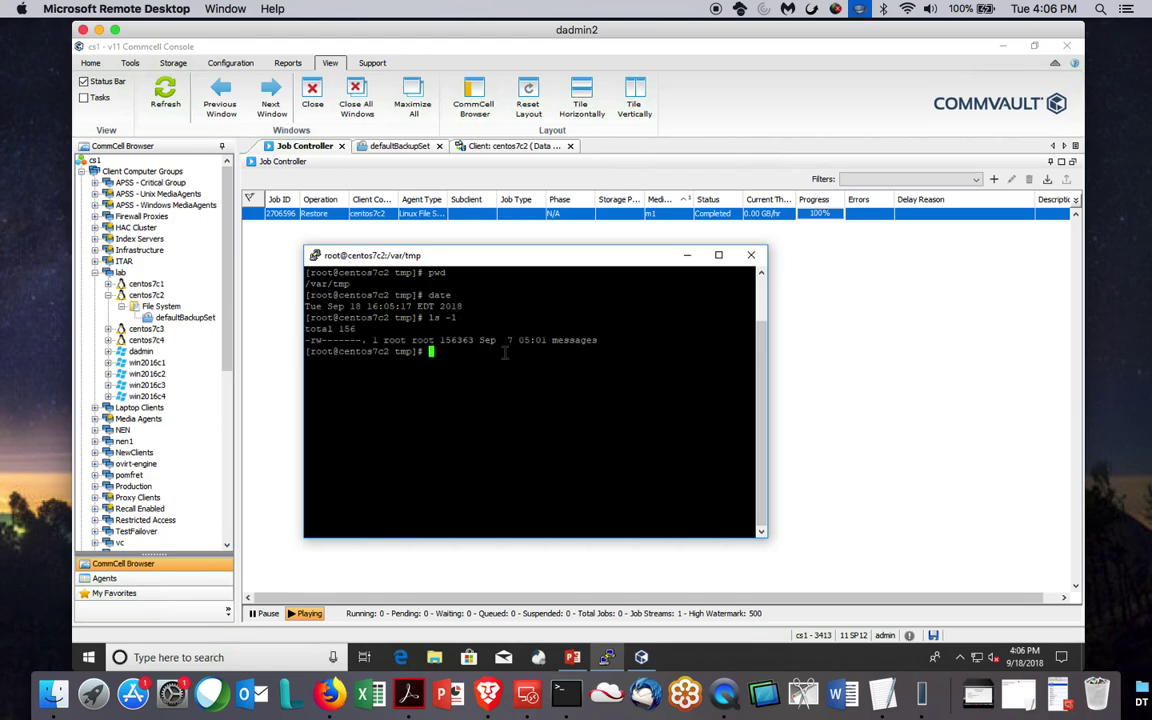
double_click(574, 340)
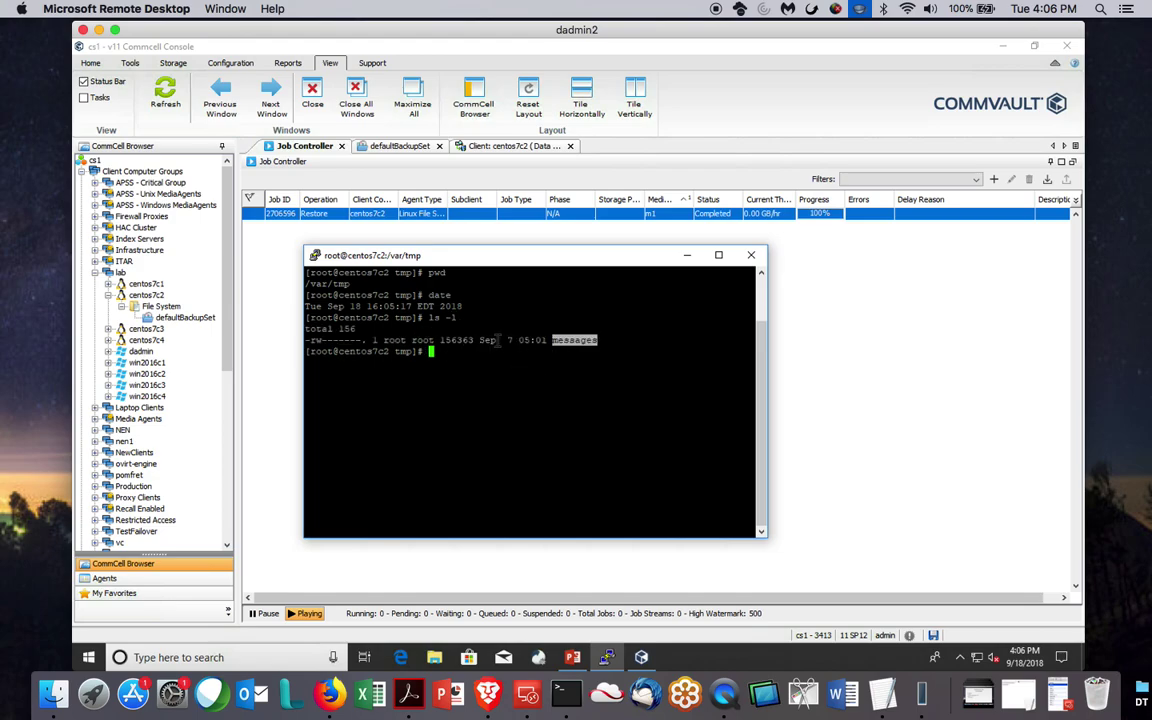